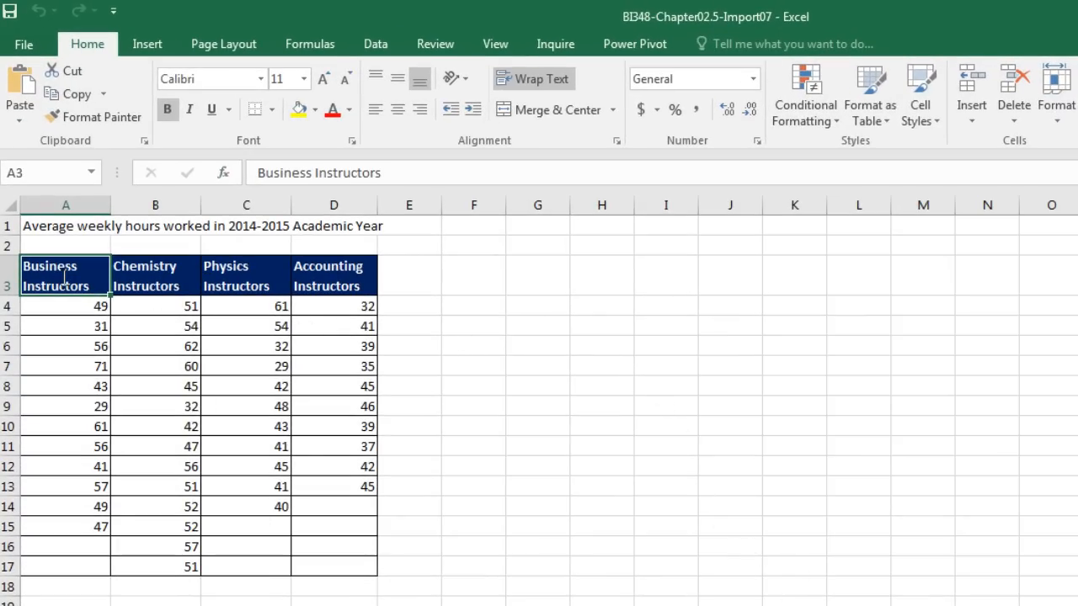
Walk through the four instructor headers and first values, ending with a cell inside the data.
left_click(63, 303)
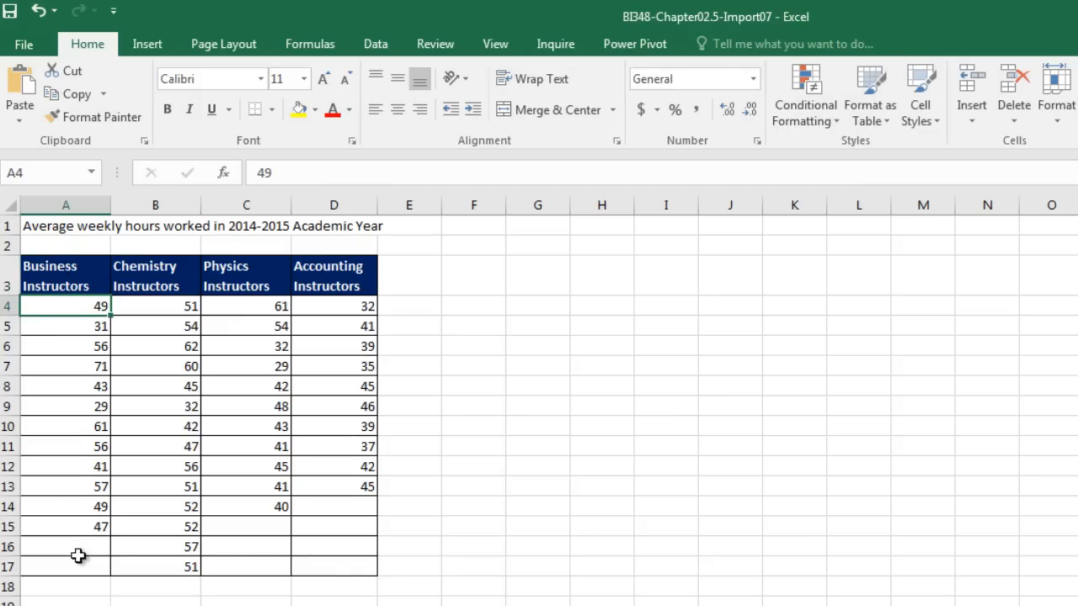
left_click(163, 306)
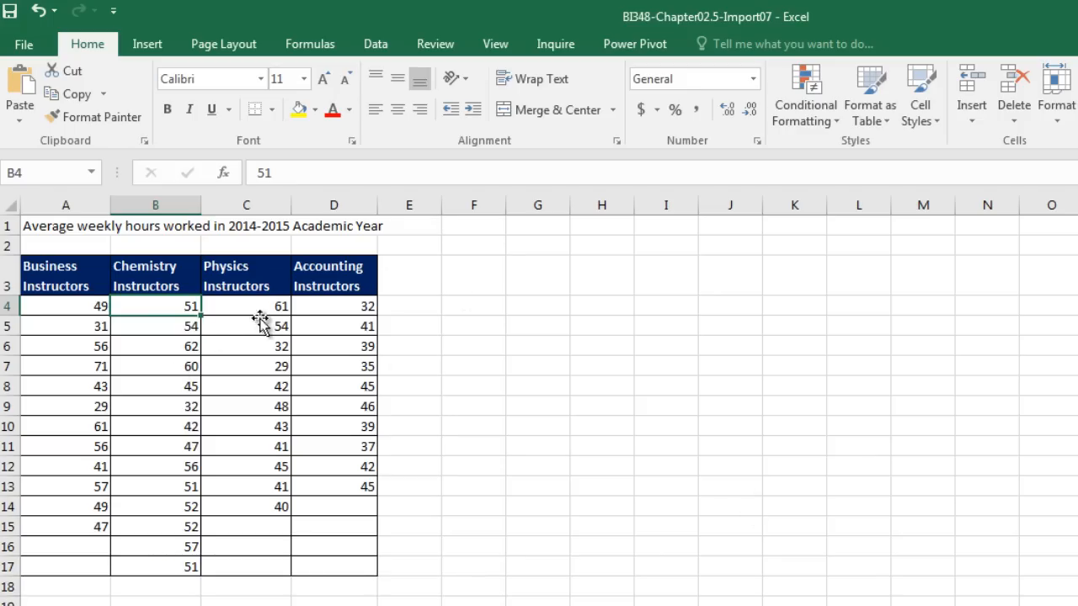
left_click(76, 281)
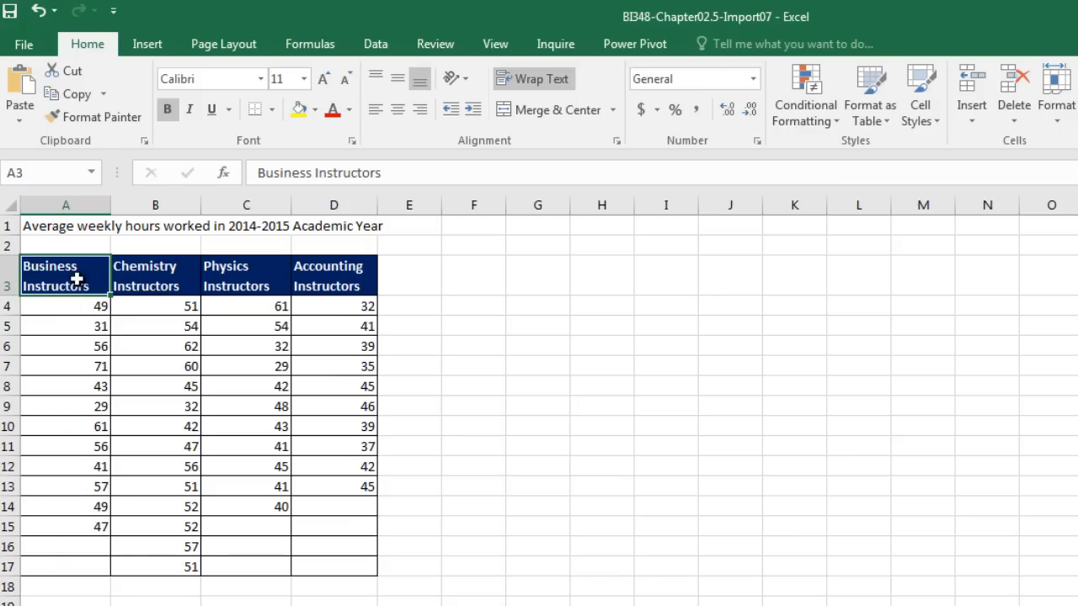
left_click(165, 279)
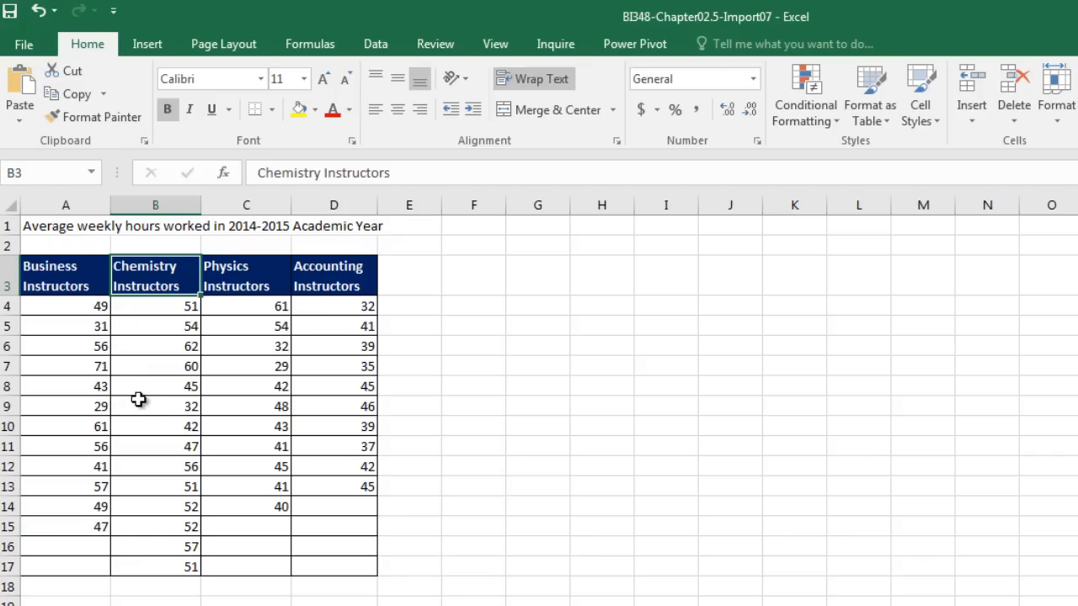
left_click(54, 277)
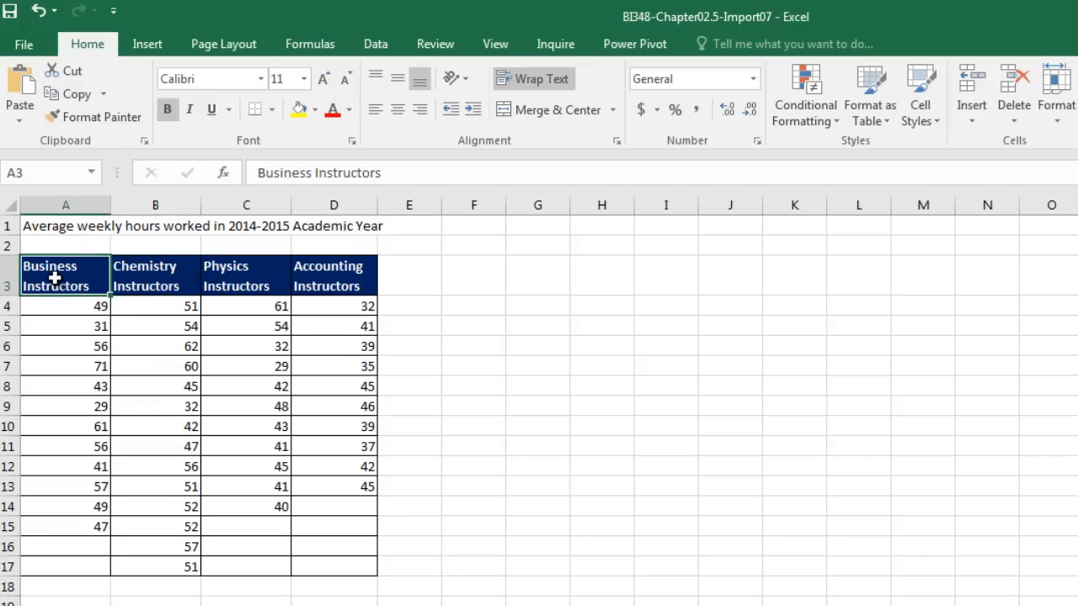
left_click_drag(54, 278, 313, 282)
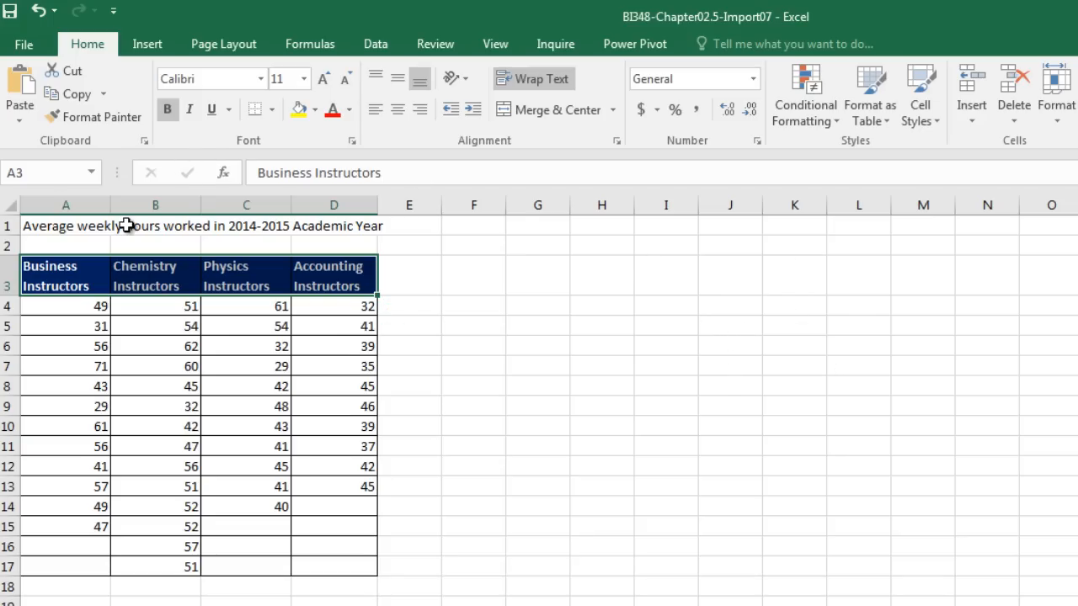
left_click(86, 274)
left_click(160, 275)
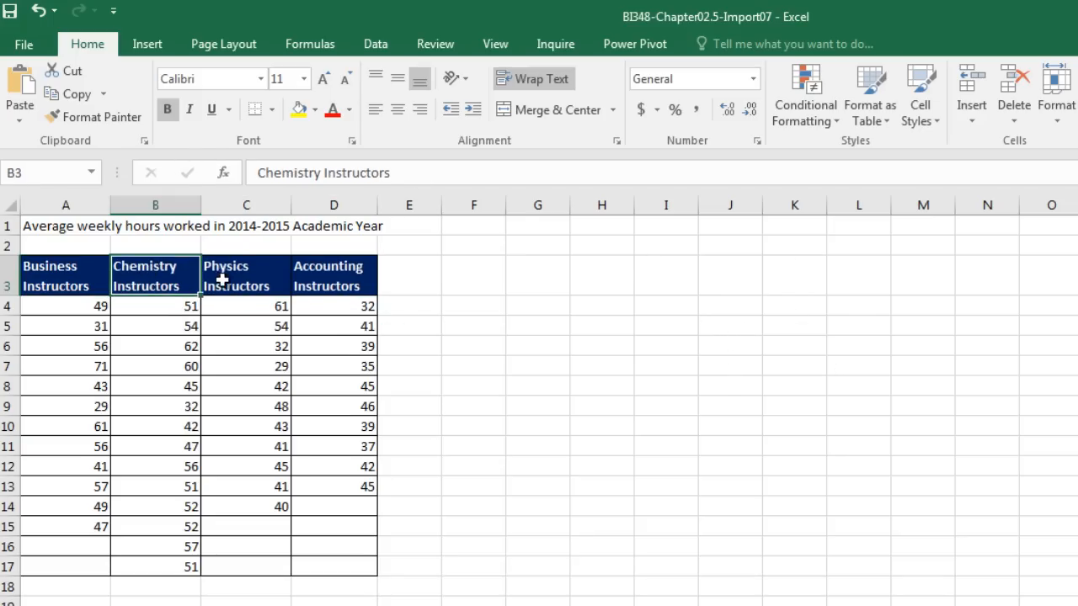
left_click(225, 276)
left_click(329, 280)
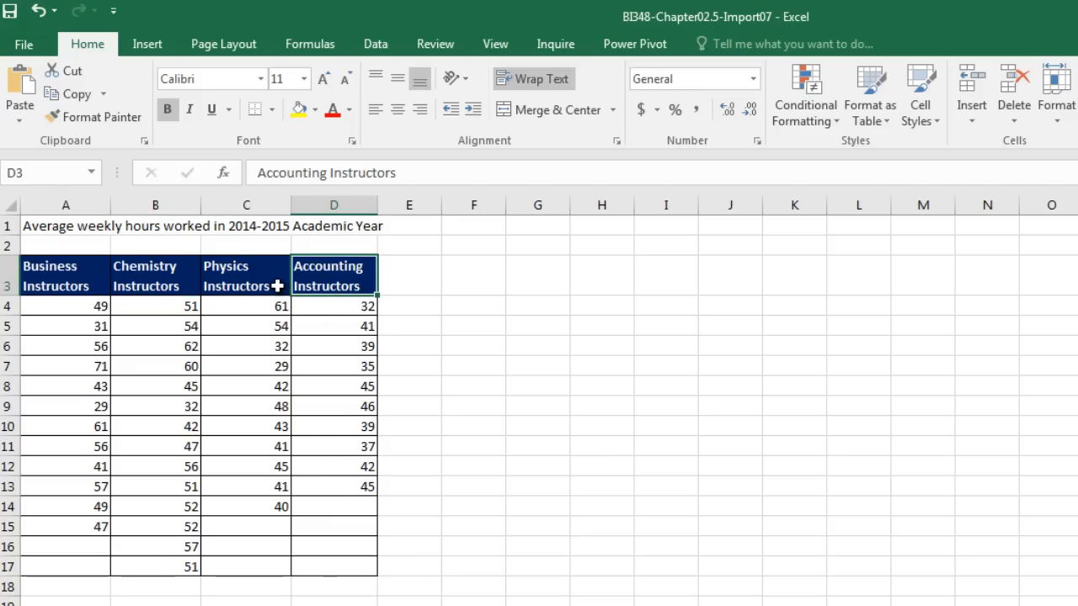
left_click(184, 339)
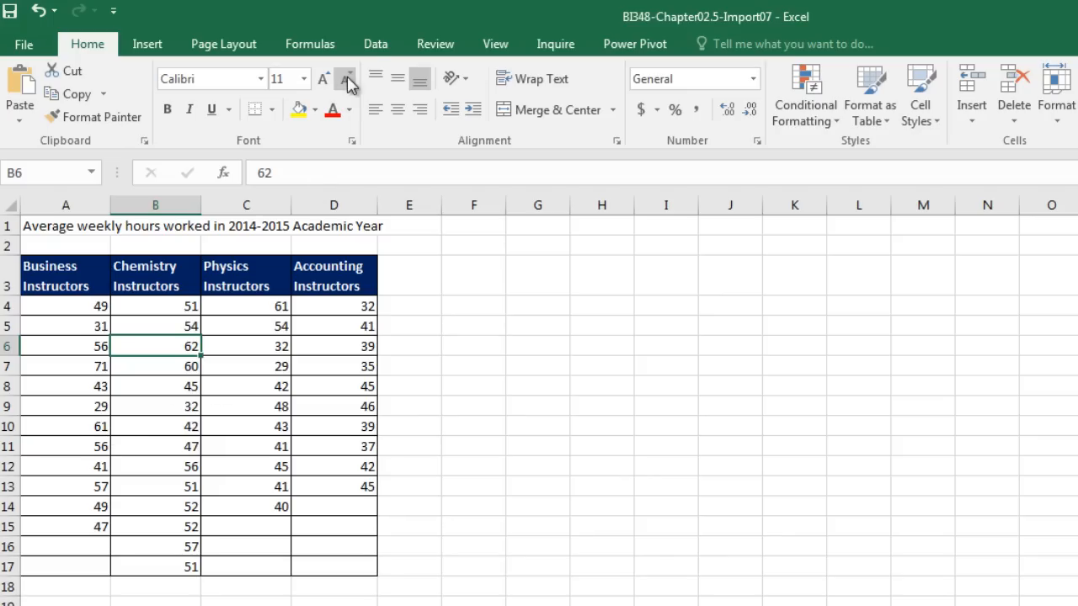
Show the Data ribbon's New Query sources, then return the active cell to the data range.
left_click(376, 51)
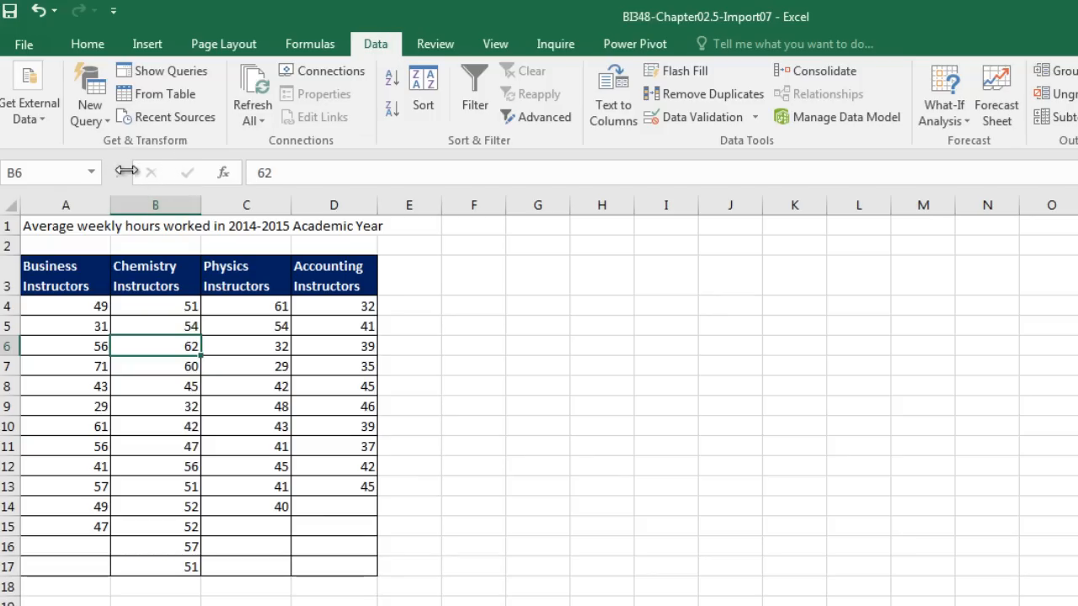
left_click(108, 122)
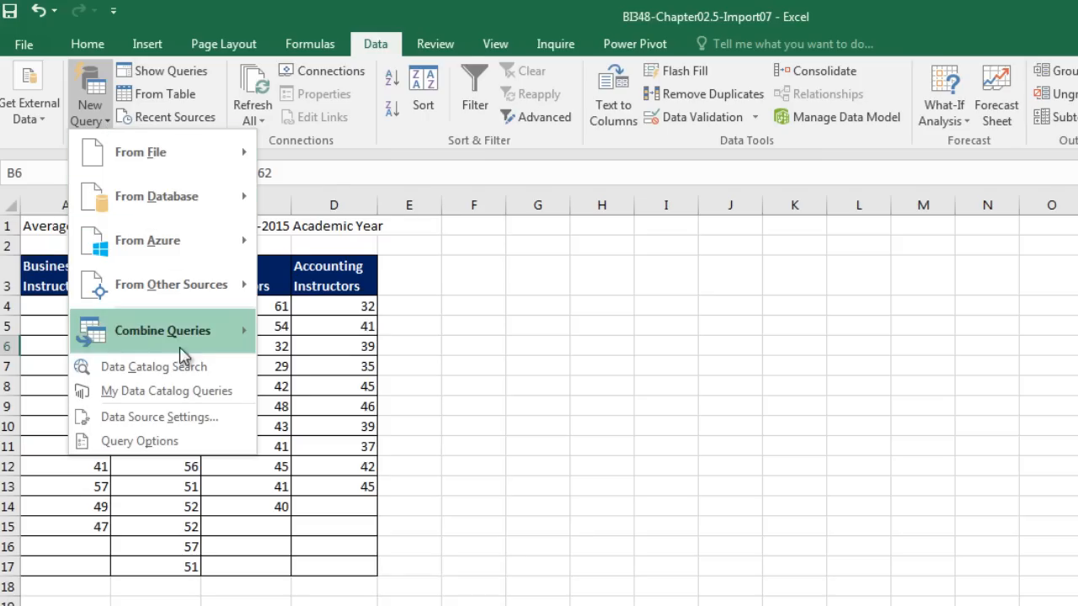
key("Escape")
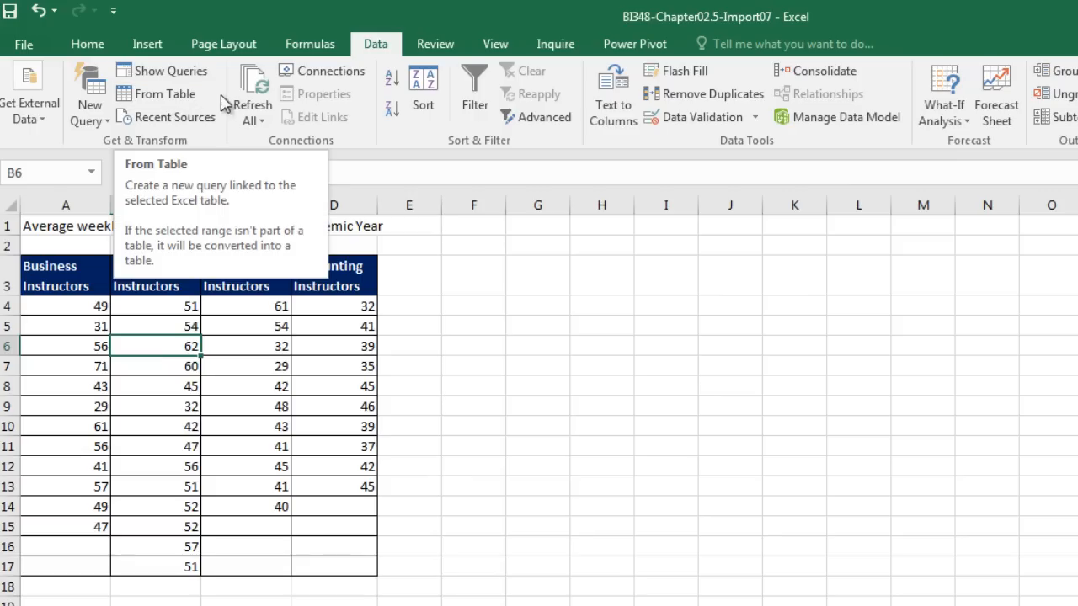
left_click(234, 384)
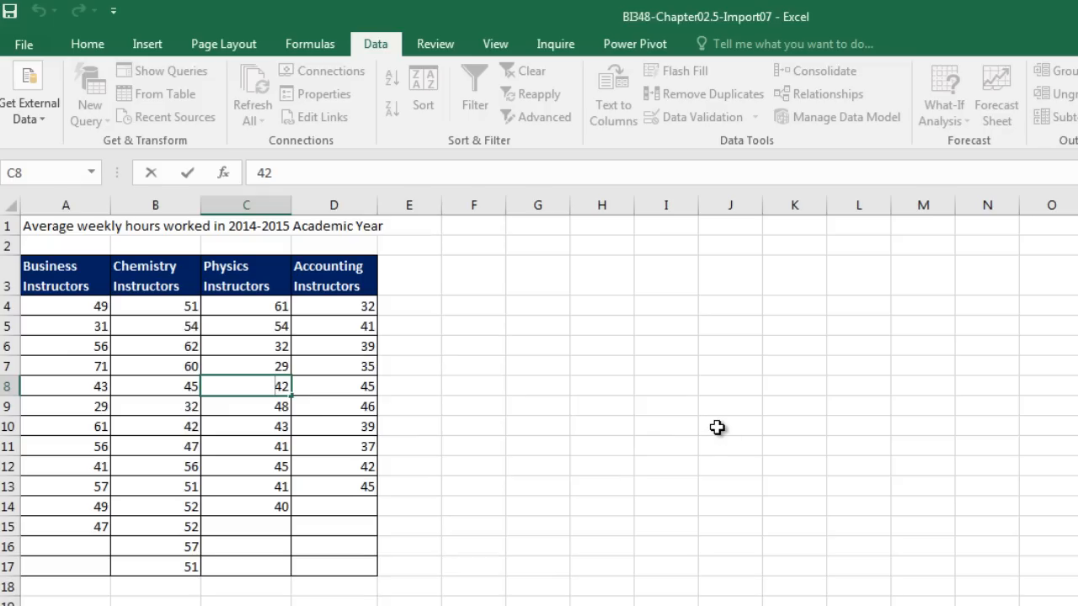
left_click(164, 311)
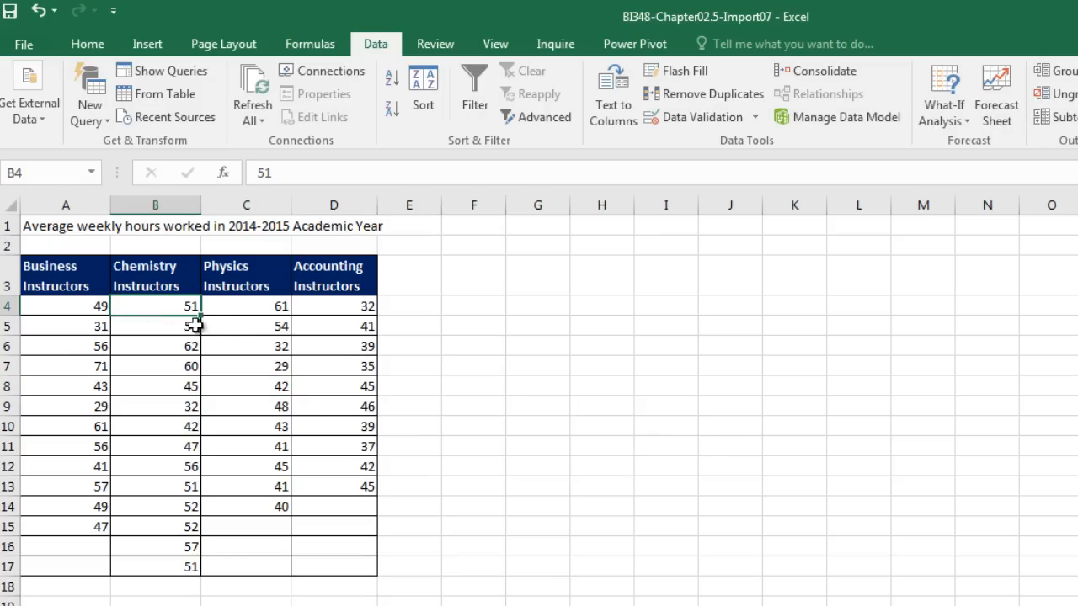
Convert the range A3:D17 into an Excel table with headers using Ctrl+T.
left_click(162, 49)
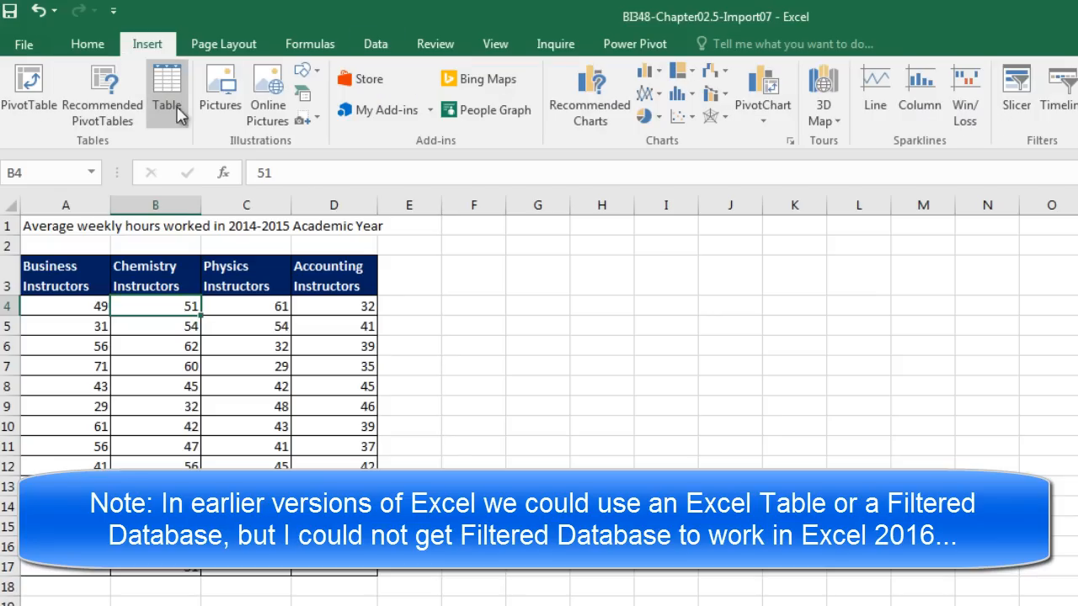
key("ctrl+t")
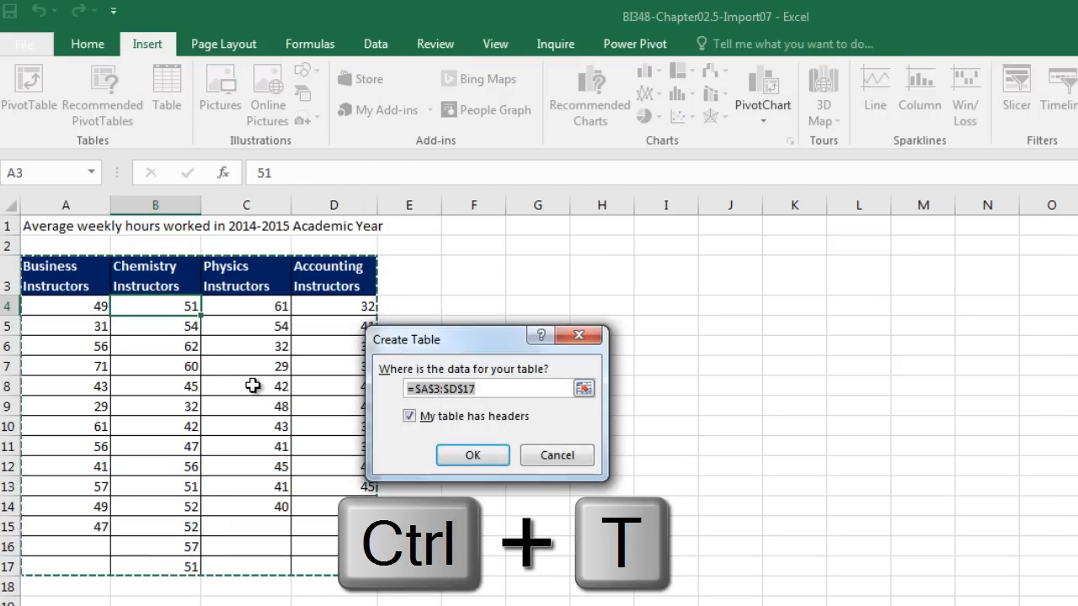
key("Return")
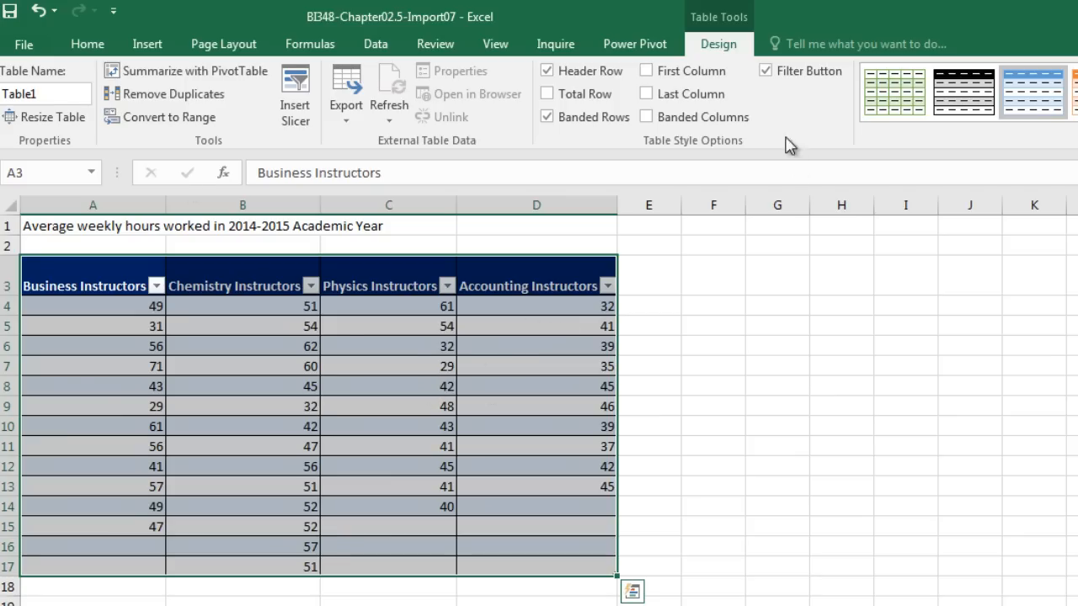
Rename the table from Table1 to TeacherHoursWorkedImproperData.
left_click(72, 93)
type("TeacherHoursWo")
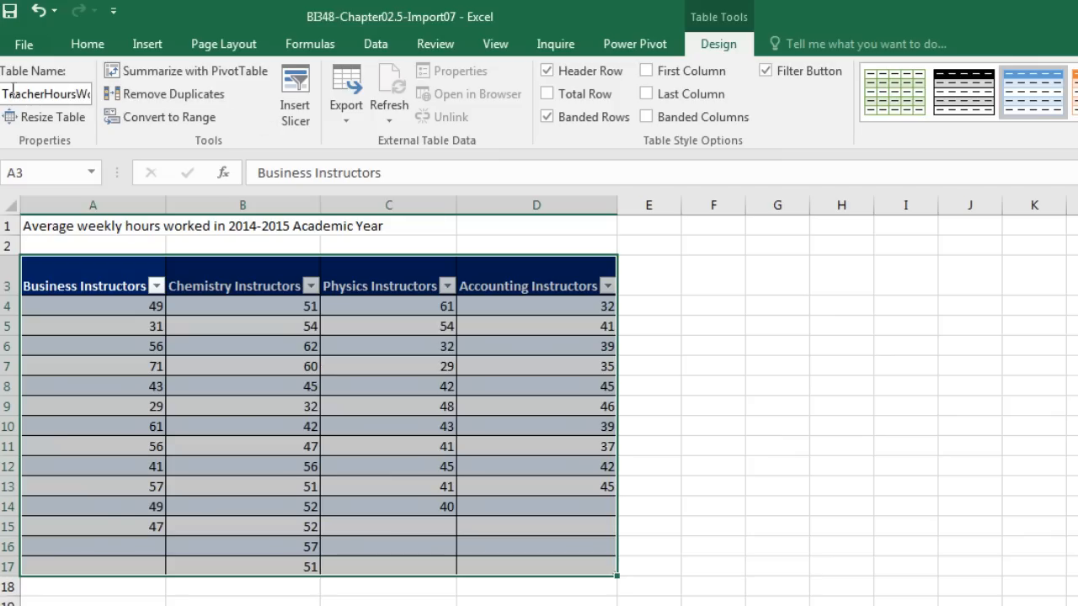
left_click_drag(7, 99, 95, 95)
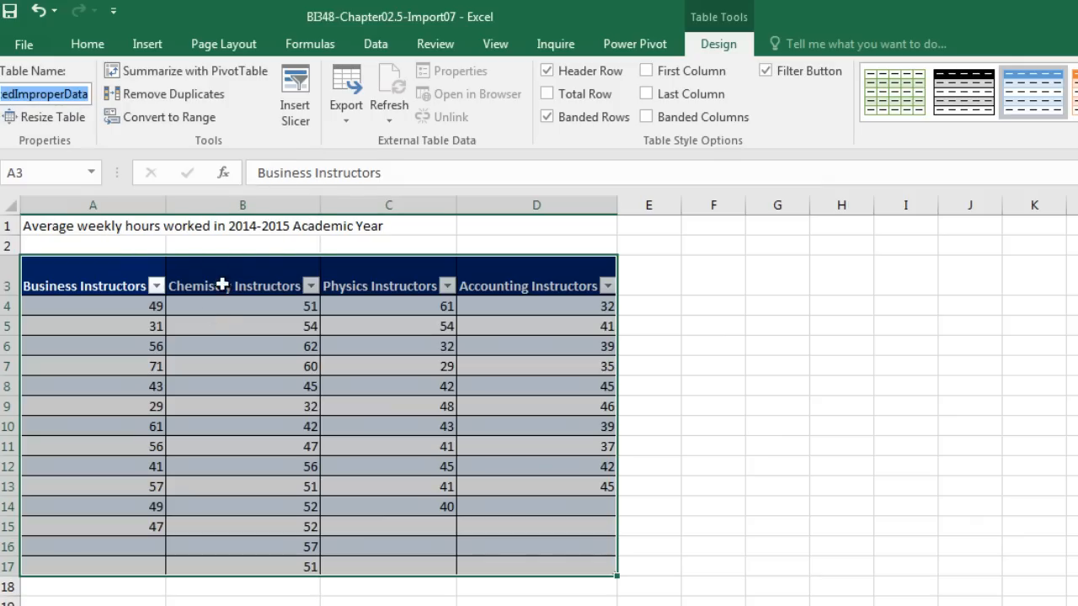
left_click(172, 226)
left_click(245, 328)
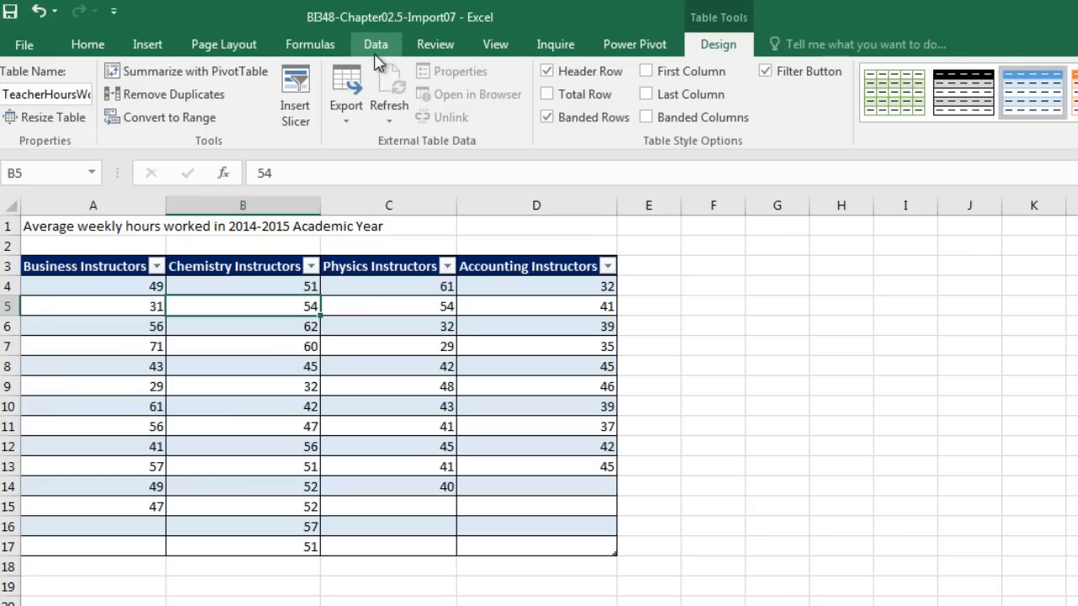
Load the table into the Query Editor and rename the query TeacherHoursWorkedProperDataSet.
left_click(376, 51)
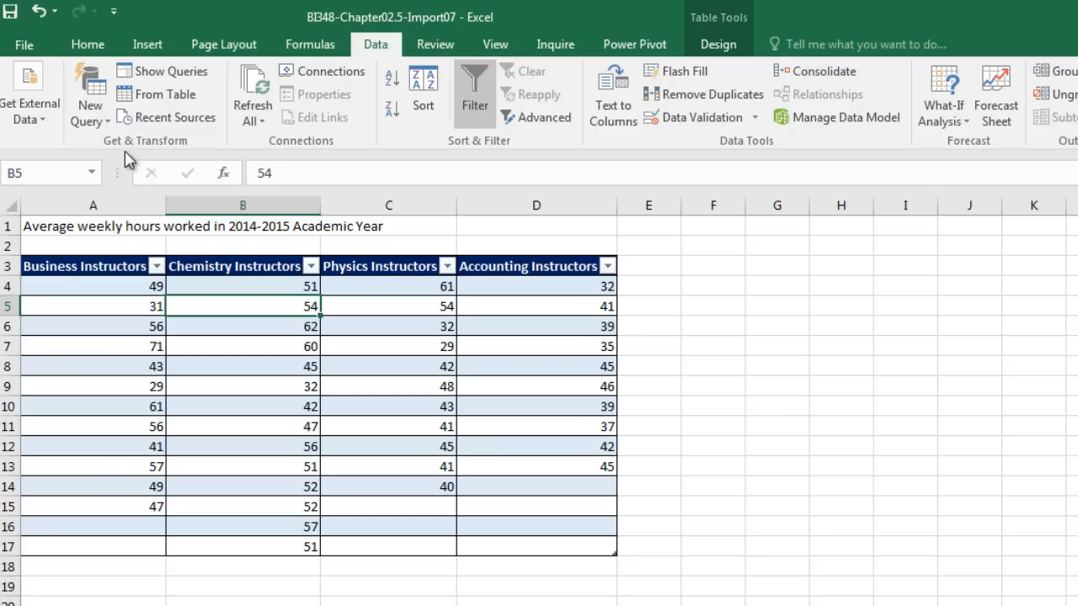
left_click(183, 95)
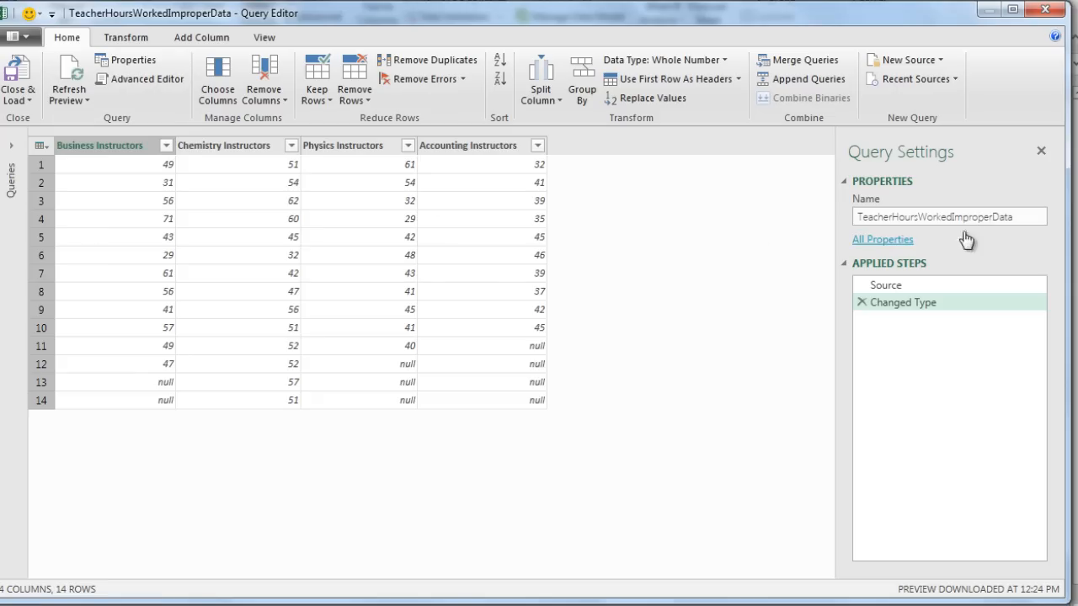
left_click(956, 220)
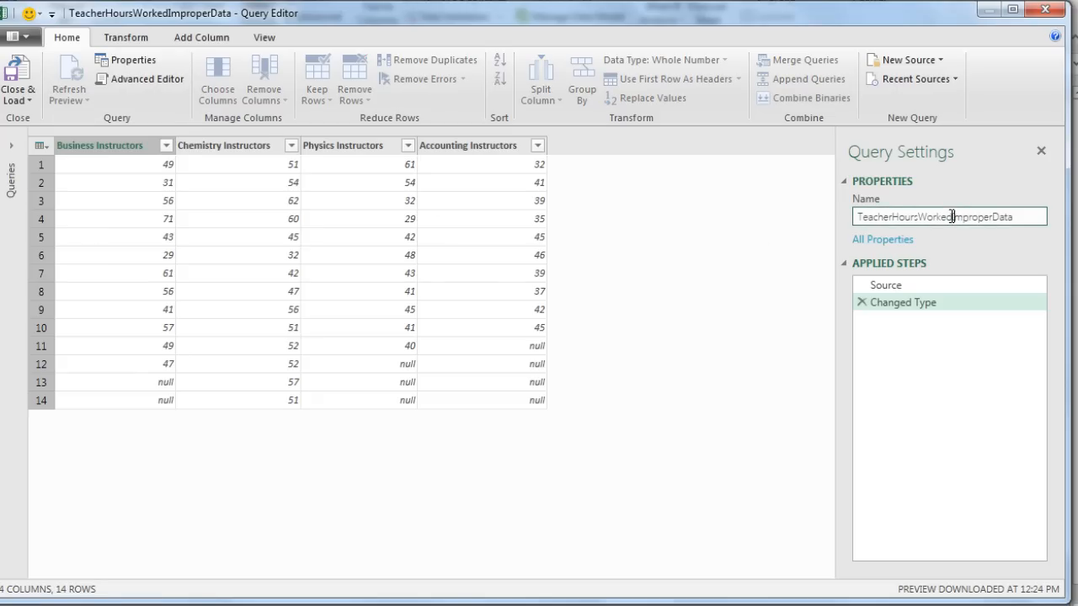
left_click_drag(970, 215, 1030, 220)
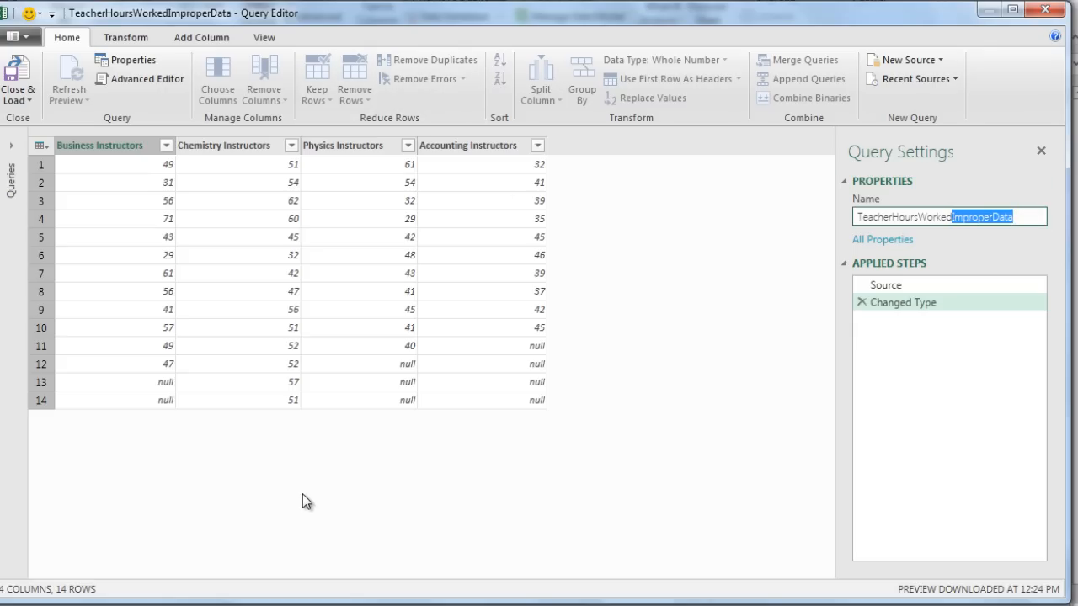
type("ProperDataSet")
key("Return")
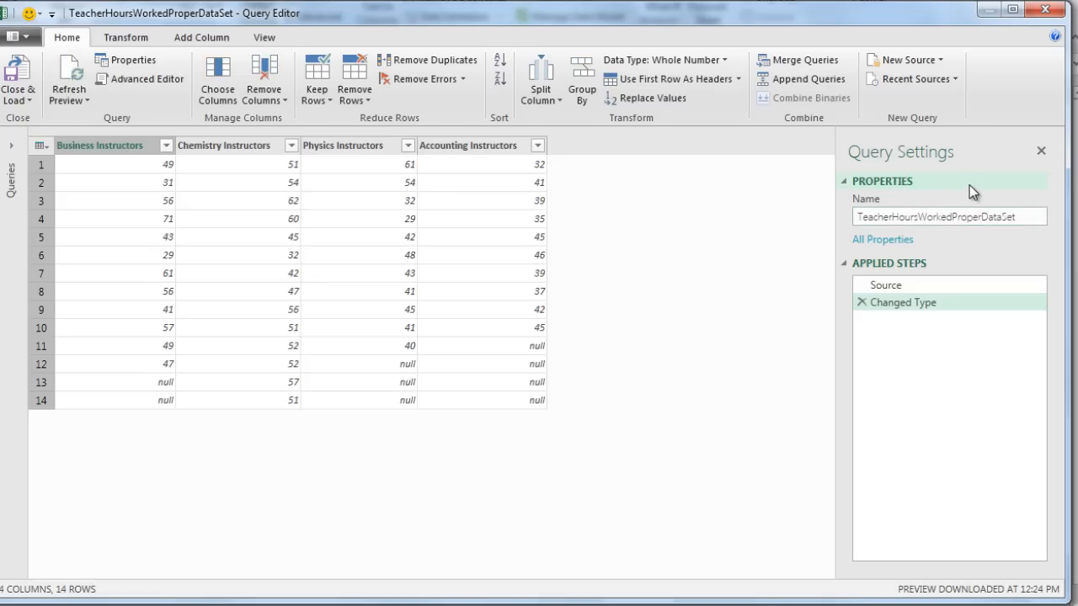
Unpivot the four instructor columns into Attribute and Value columns.
left_click(107, 148)
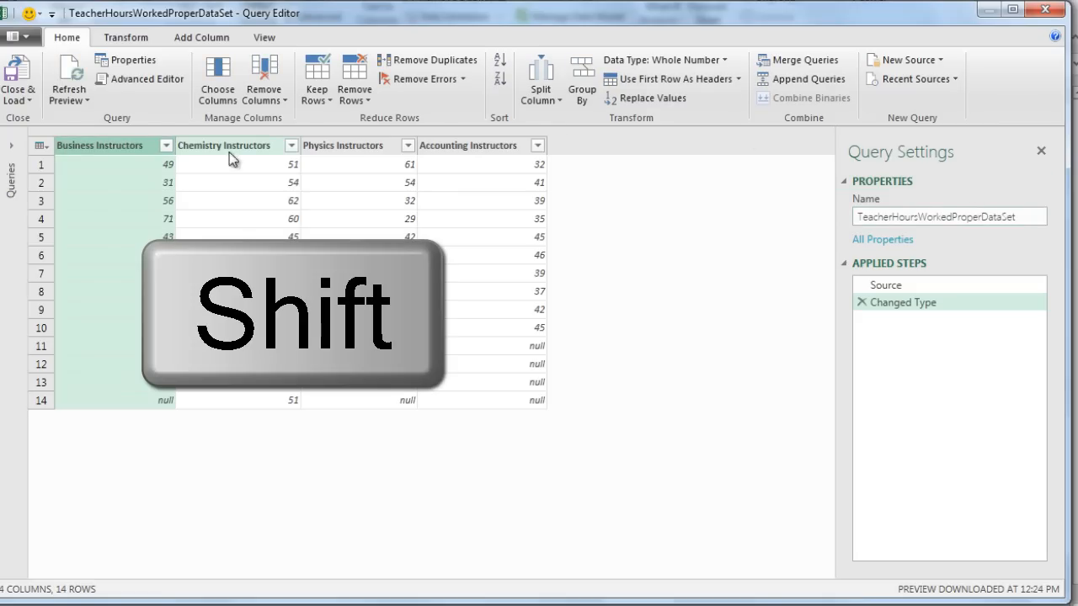
left_click(477, 147, "shift")
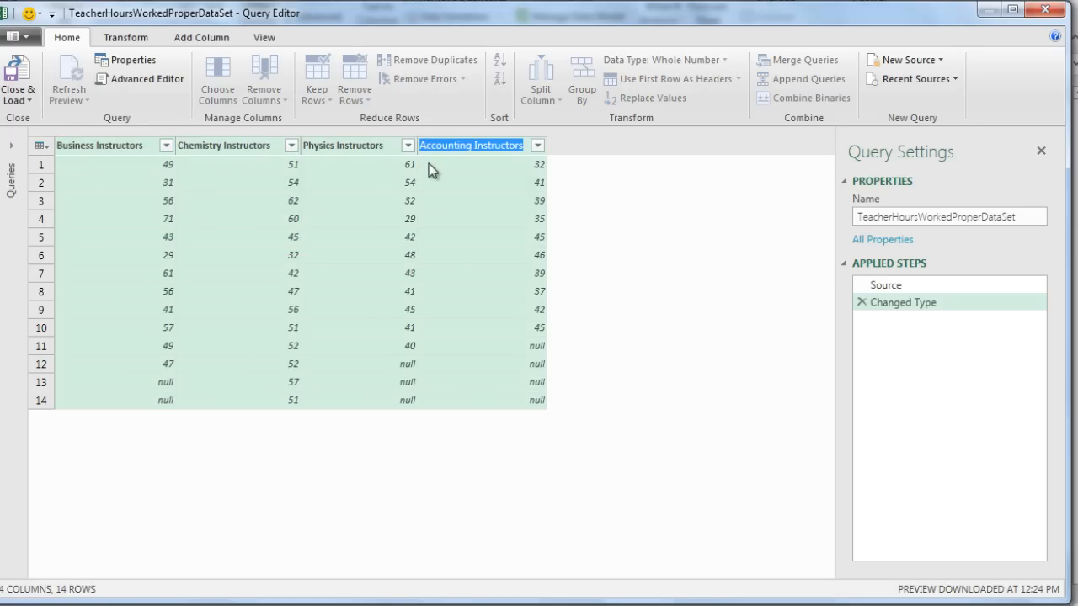
left_click(128, 38)
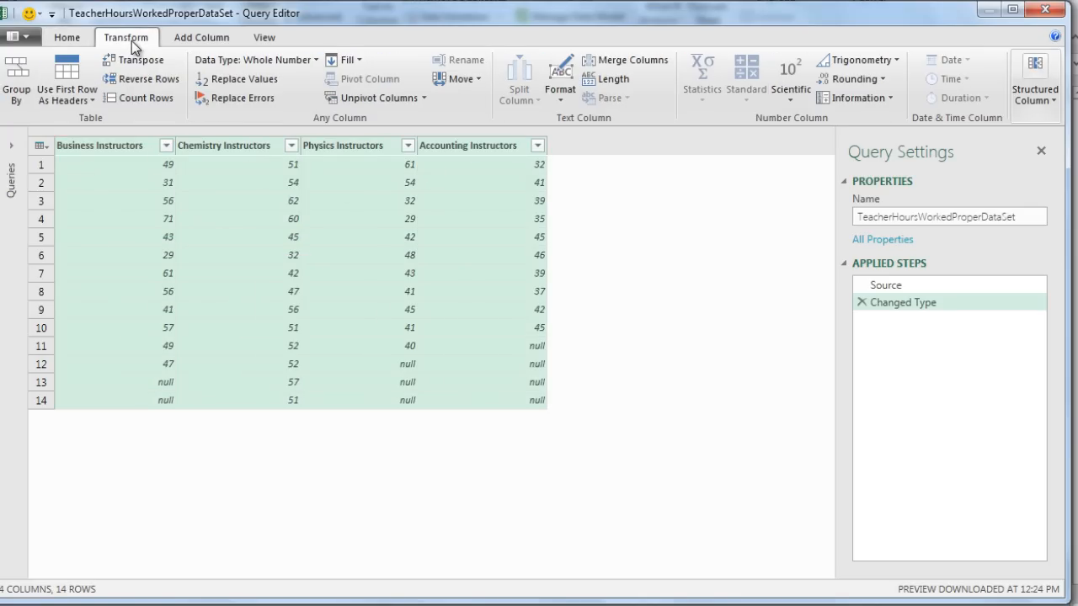
left_click(380, 99)
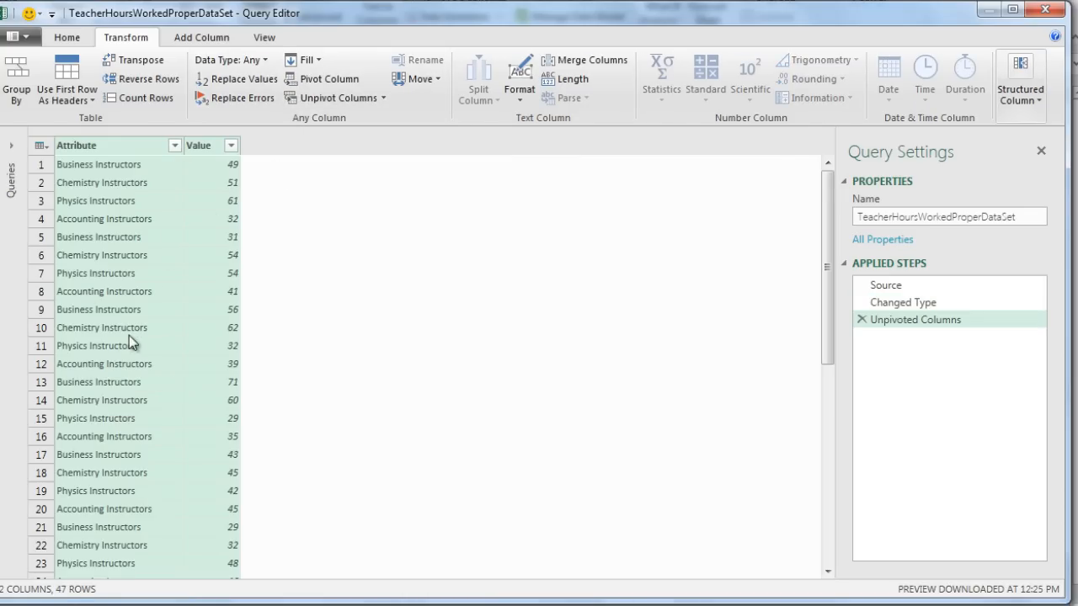
Rename the Attribute column to Teachers and the Value column to AveWeeklyHoursWorked.
left_click(91, 157)
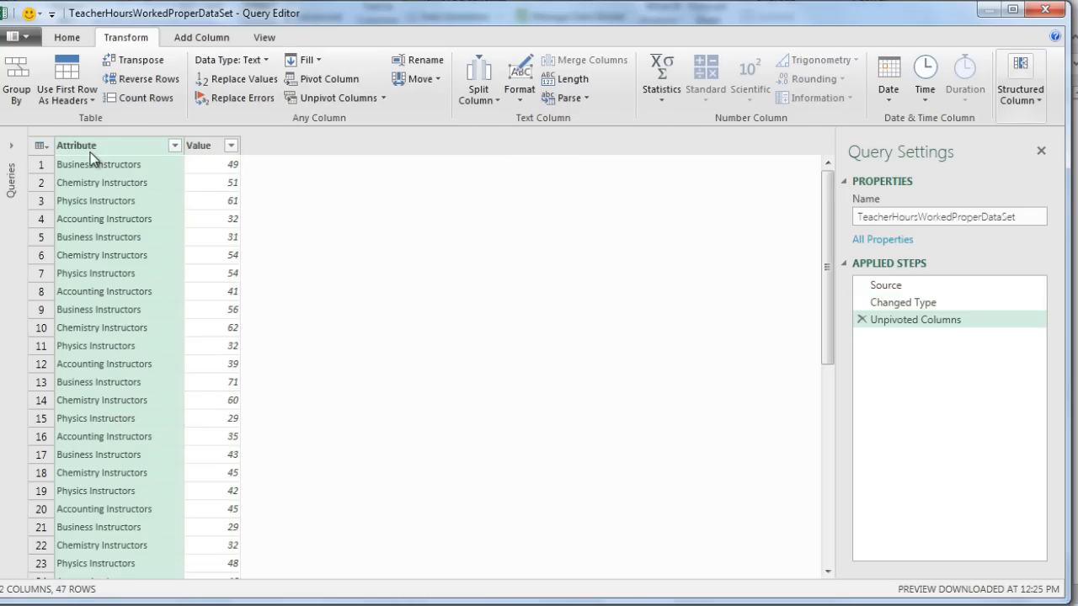
double_click(91, 148)
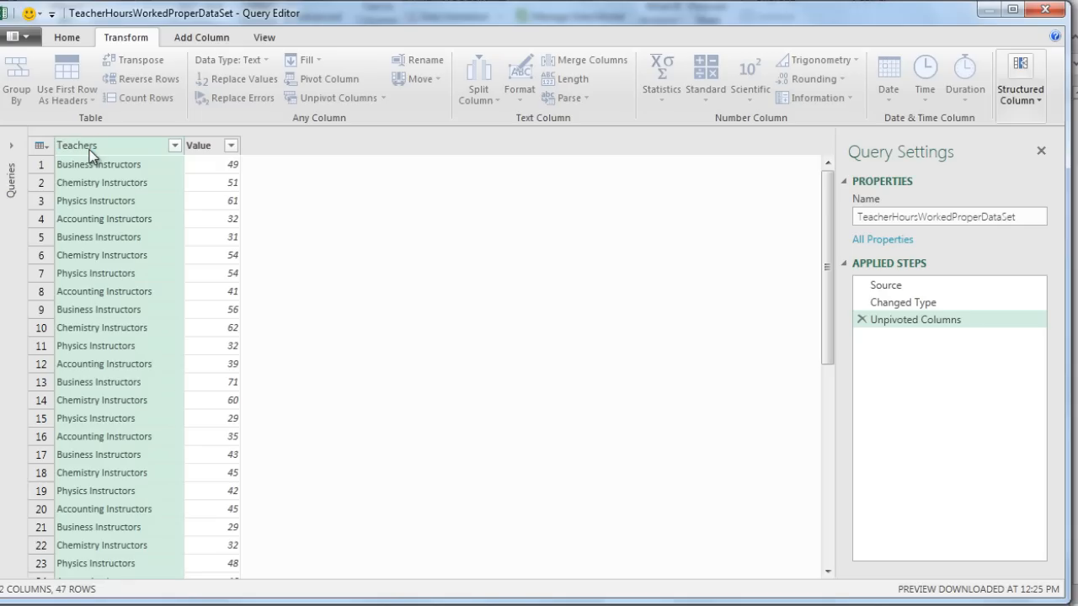
key("Return")
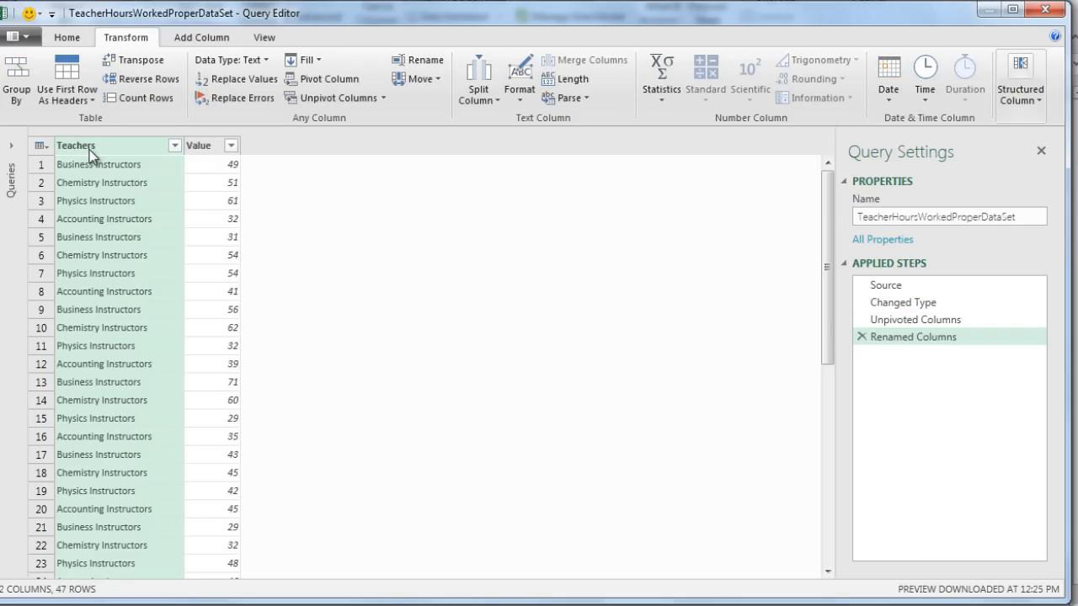
double_click(200, 149)
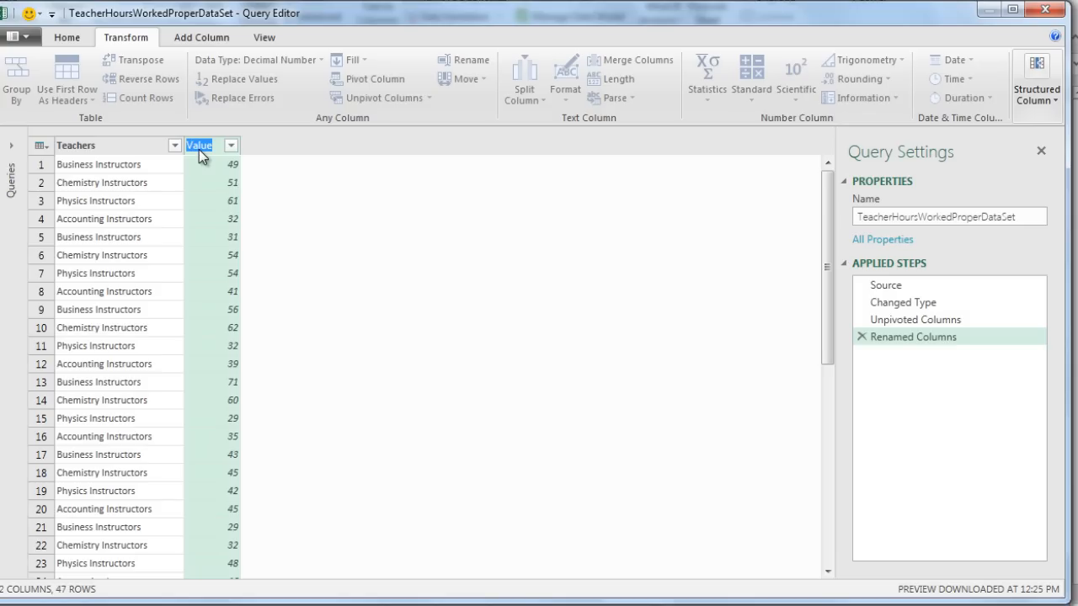
type("AveWeeklyHoursWor...")
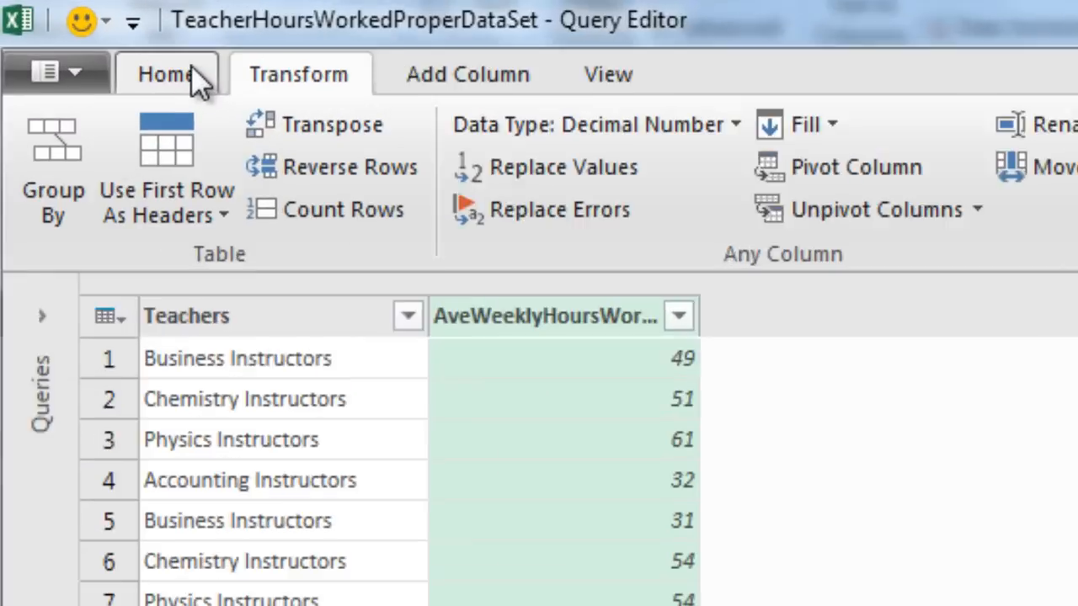
left_click(74, 37)
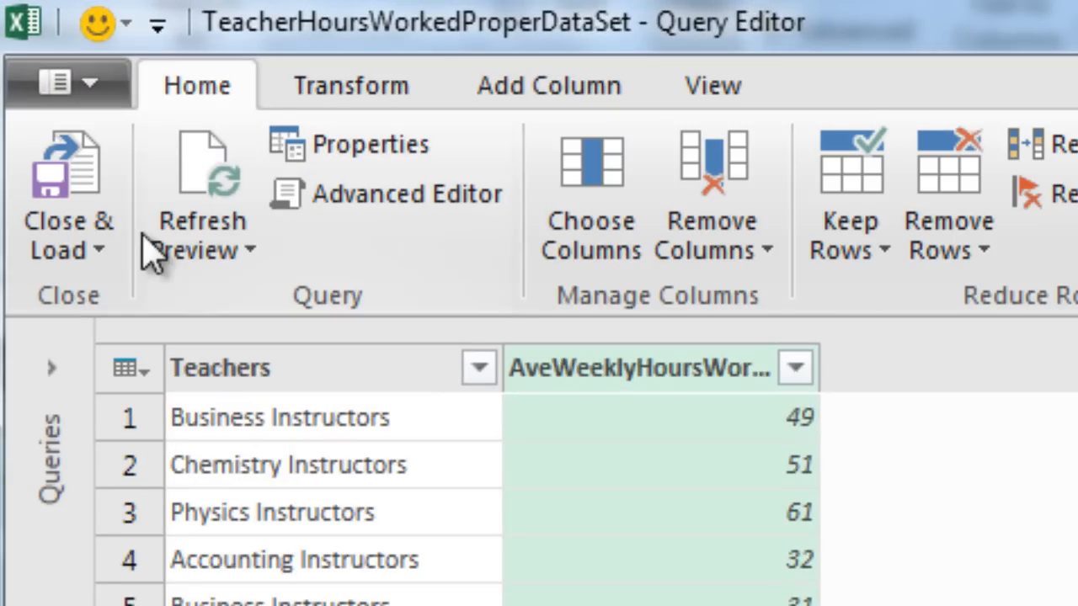
Load the query results into the workbook and rename the new sheet TeacherHoursData.
left_click(103, 249)
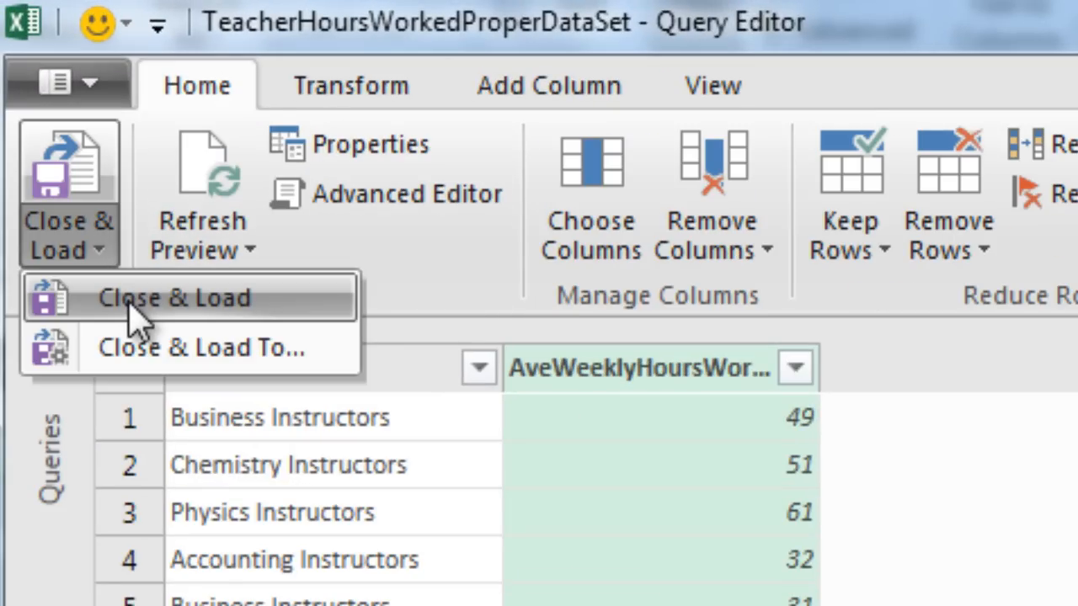
left_click(203, 295)
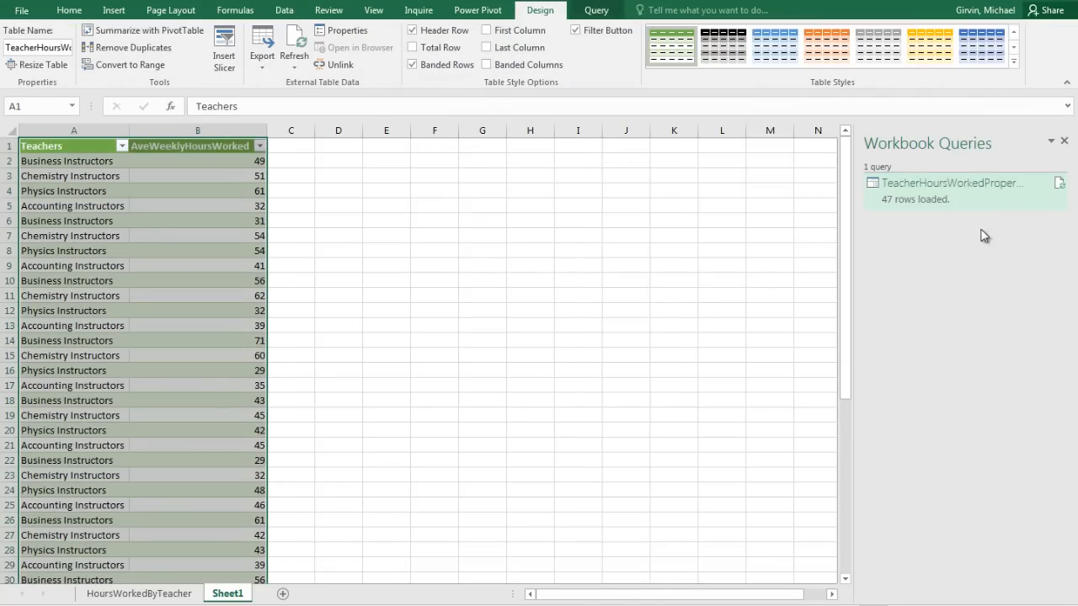
left_click(226, 594)
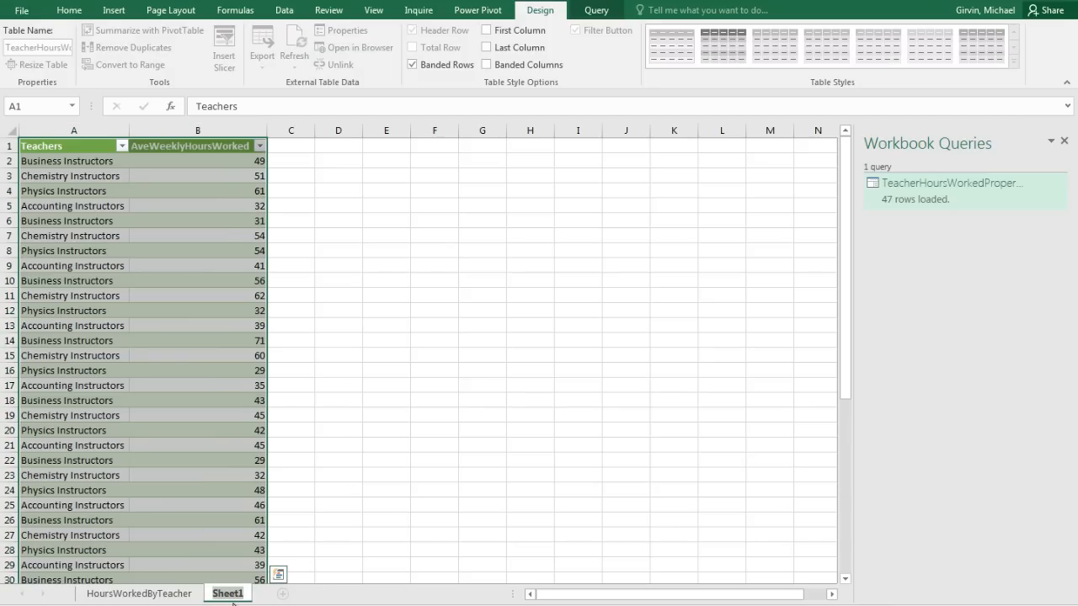
type("TeacherHoursData")
key("Return")
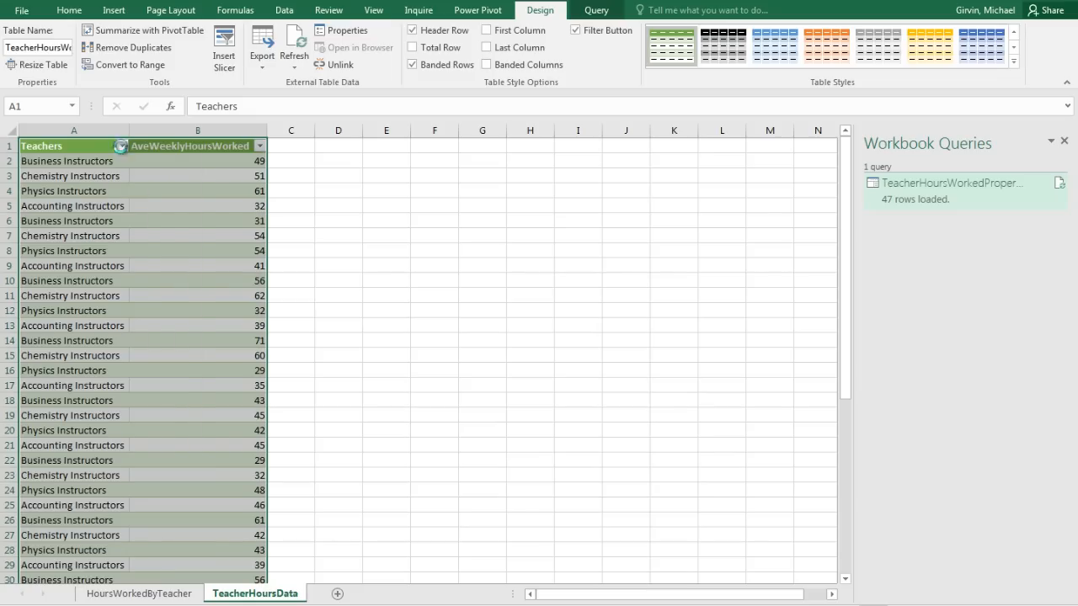
Filter Teachers to Business and Accounting Instructors, then clear that filter.
left_click(122, 147)
left_click(46, 291)
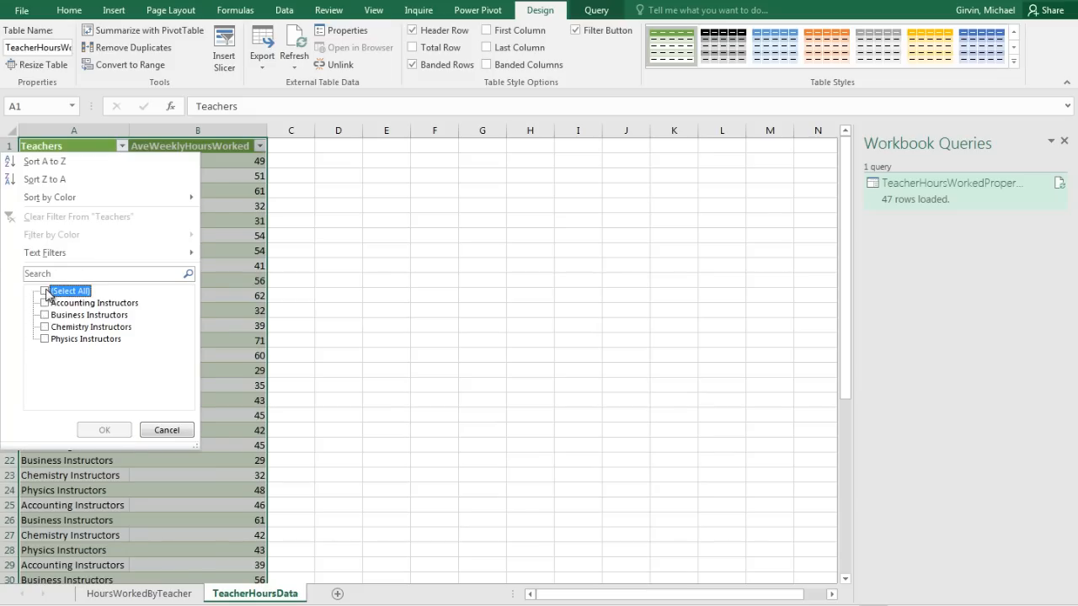
left_click(46, 315)
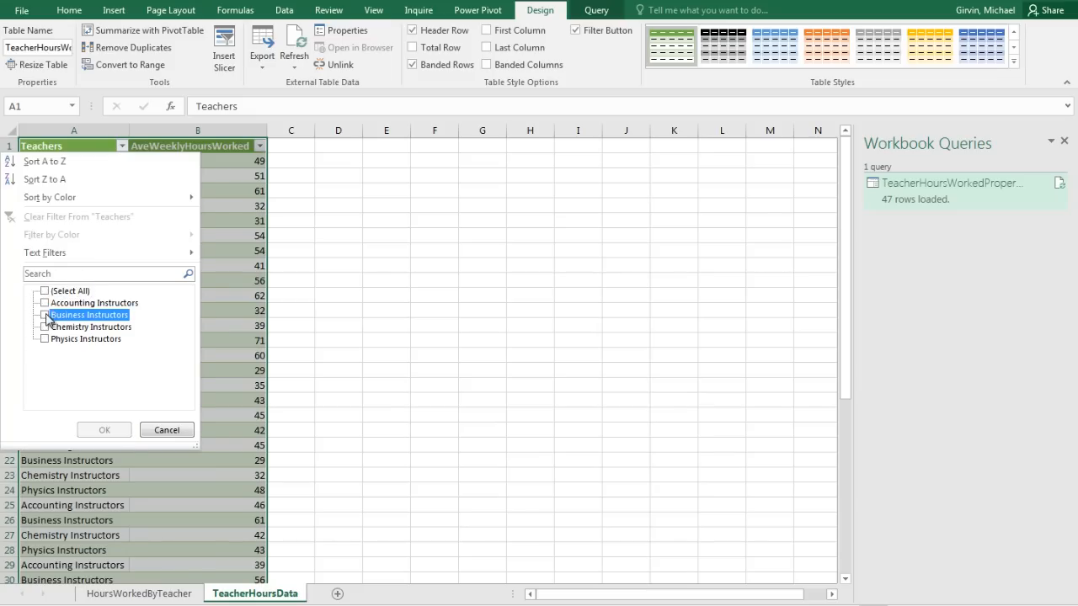
left_click(44, 303)
left_click(102, 430)
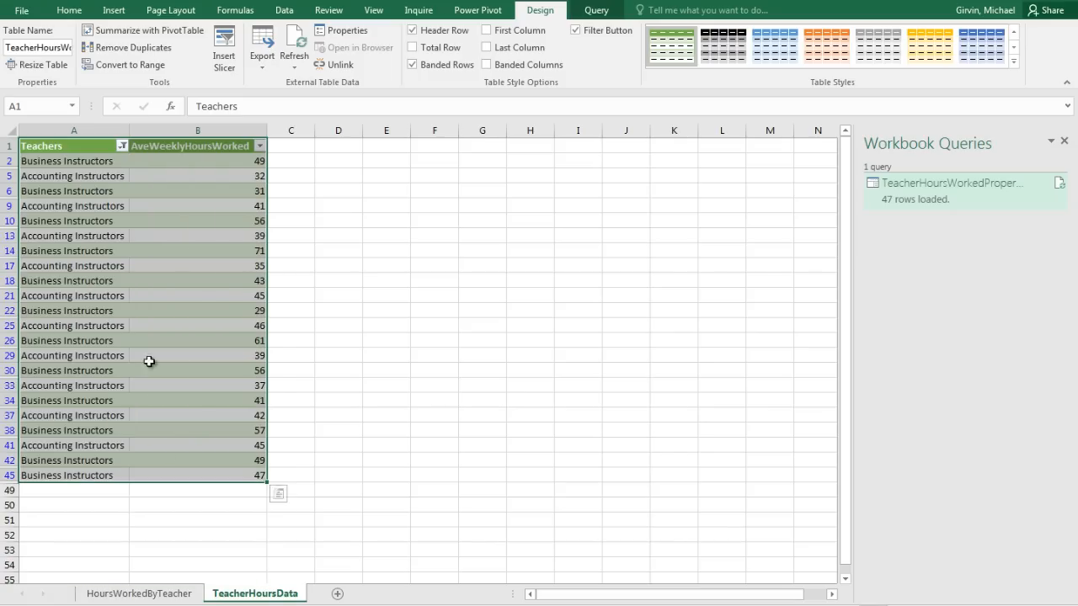
left_click(122, 147)
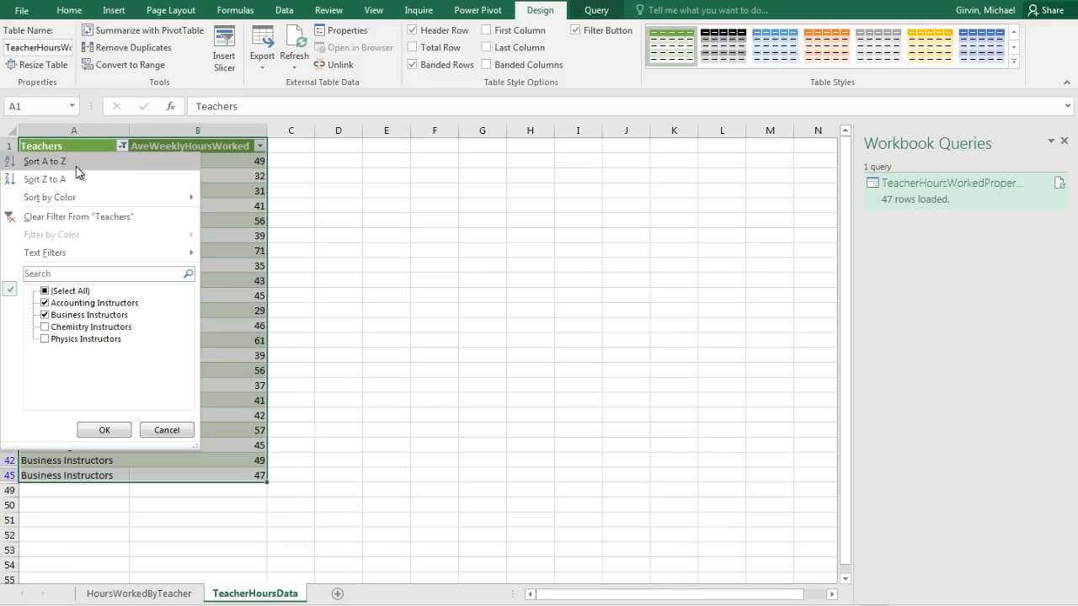
left_click(27, 220)
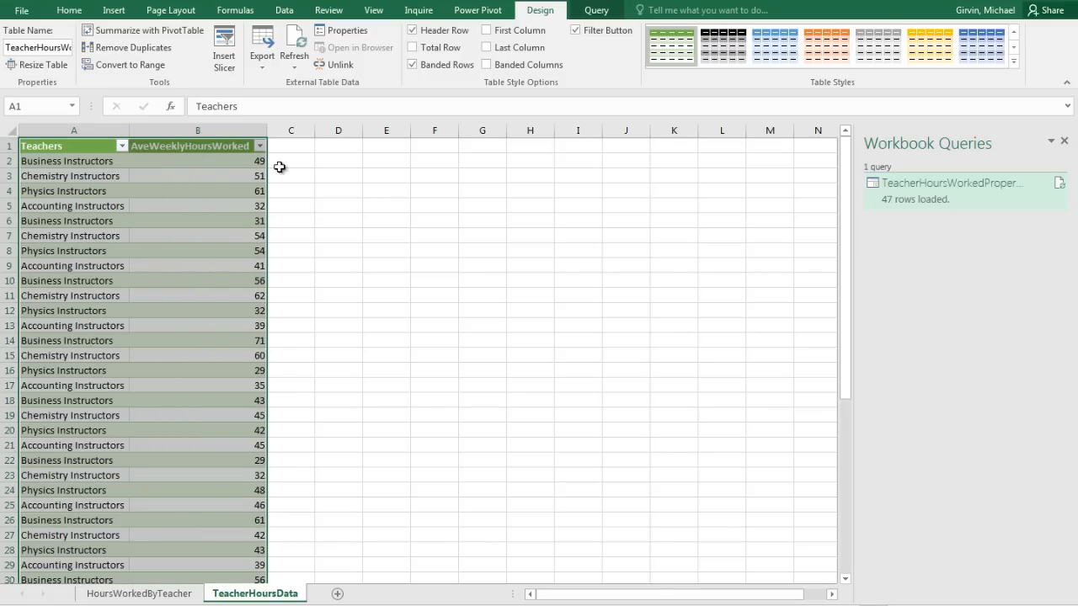
Filter AveWeeklyHoursWorked to values greater than 55, then remove the filter.
left_click(259, 147)
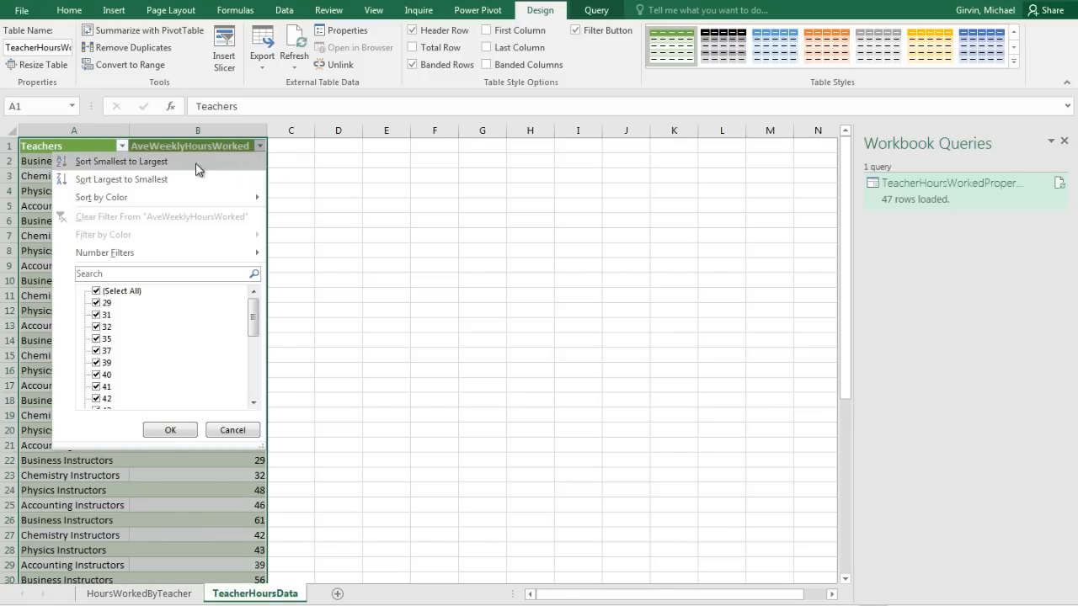
mouse_move(147, 255)
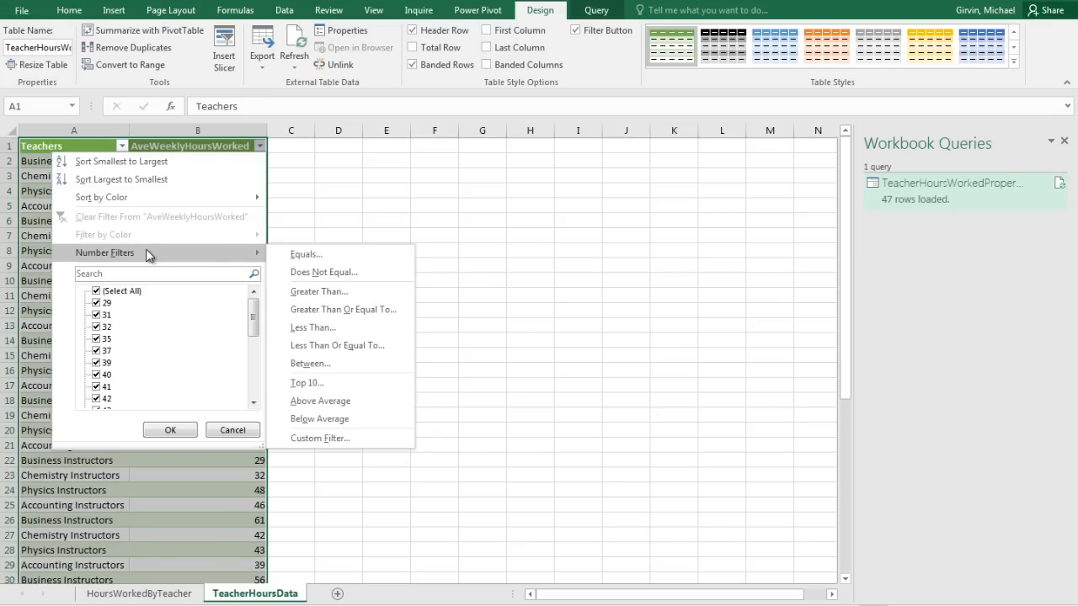
left_click(354, 292)
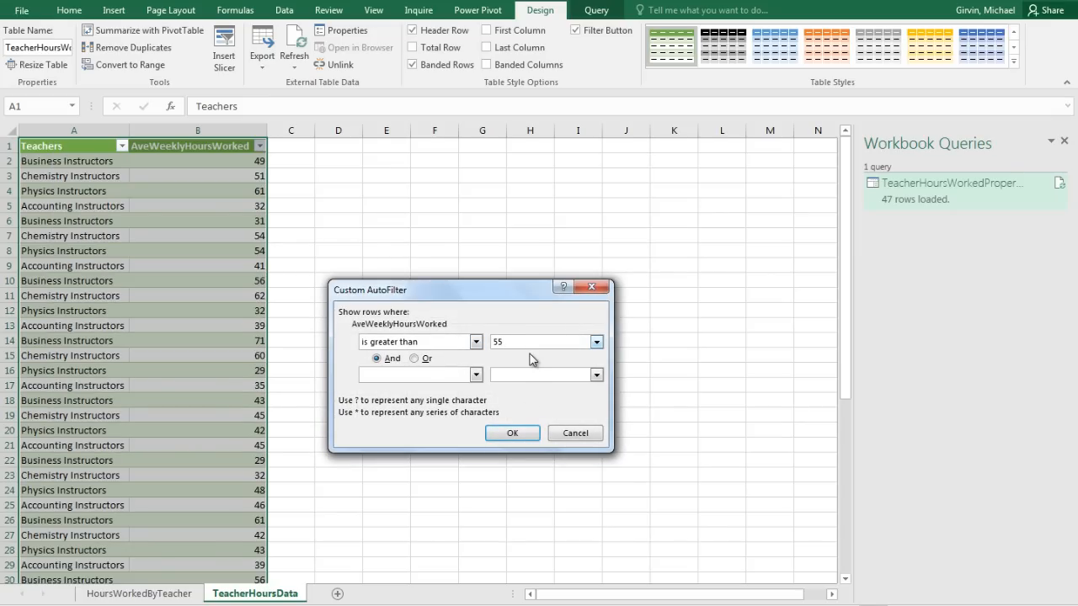
key("Return")
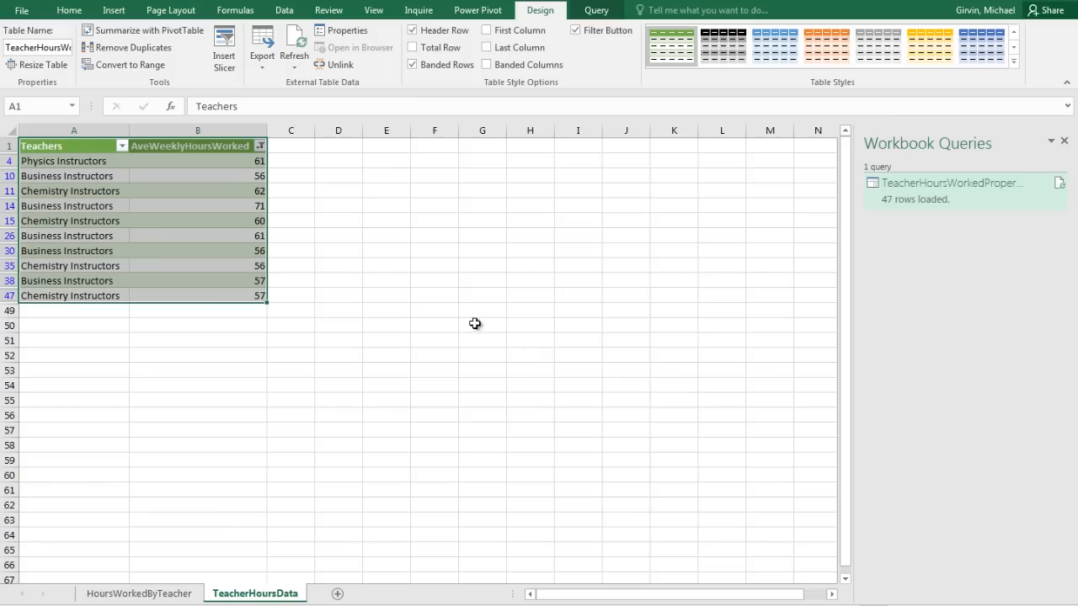
left_click(261, 147)
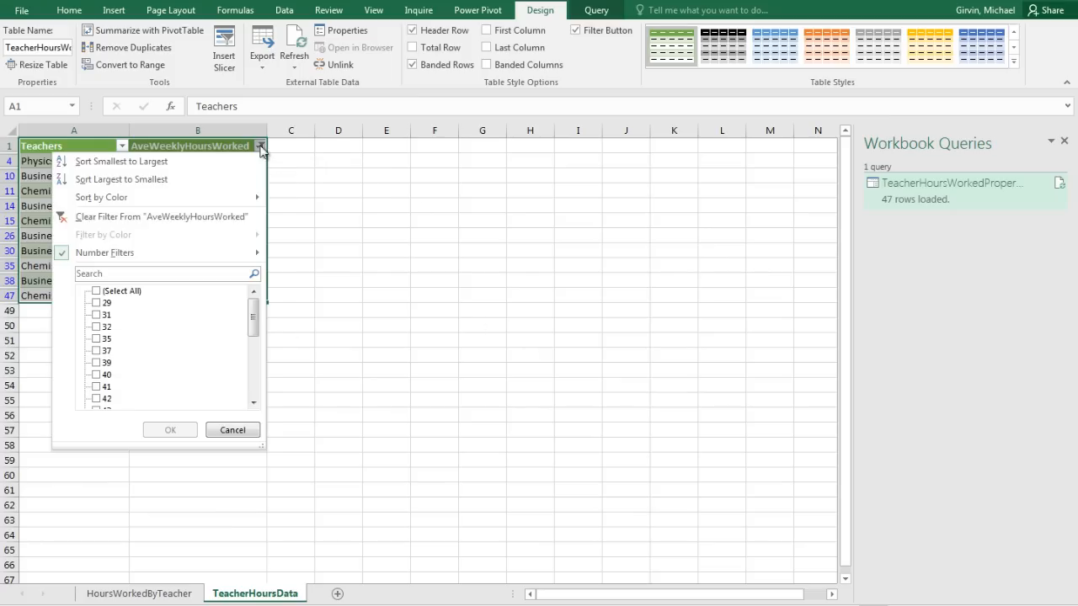
left_click(62, 217)
left_click(203, 196)
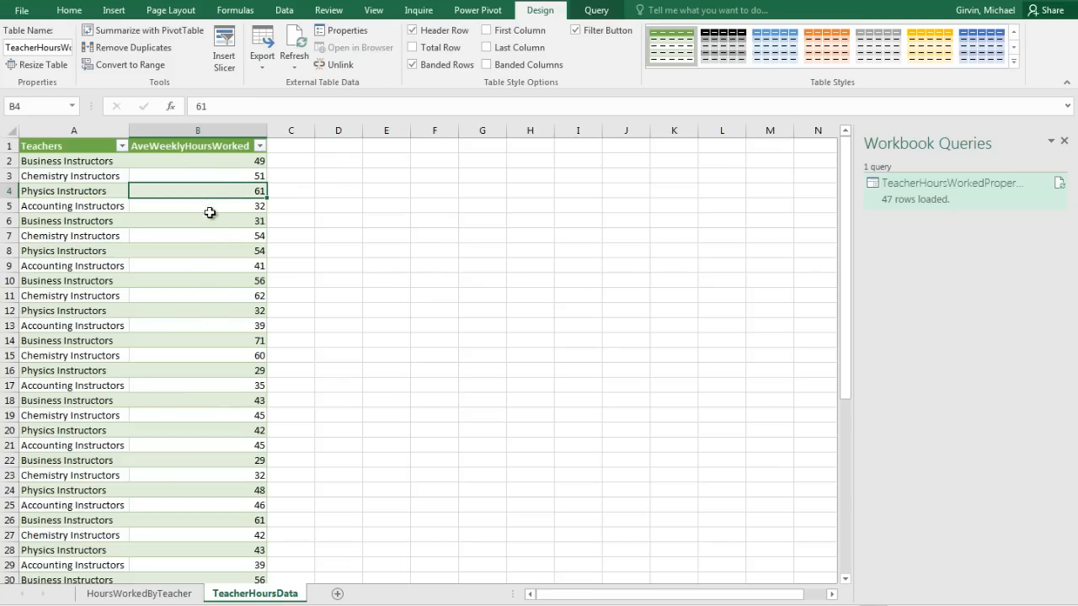
left_click(113, 10)
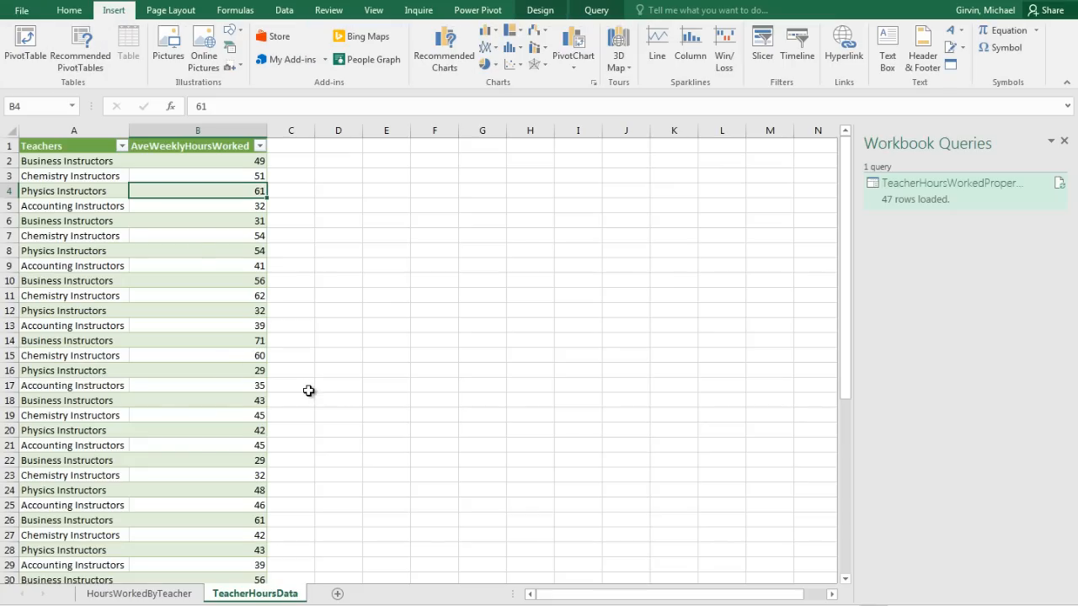
Create an empty PivotTable from the table at cell E1 on this sheet.
key("alt")
key("n")
key("v")
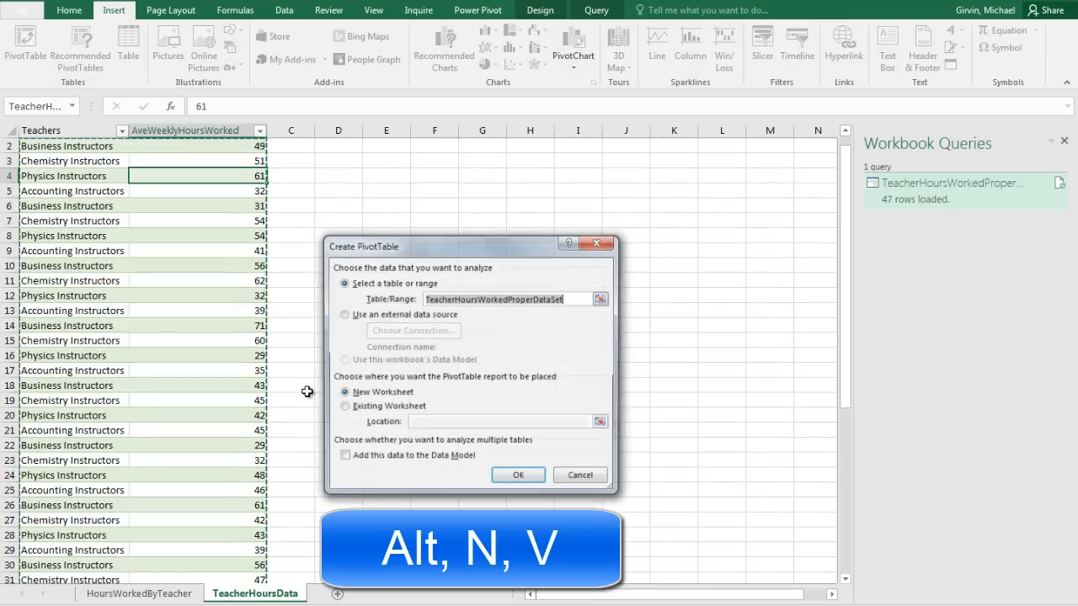
left_click(387, 406)
left_click(422, 422)
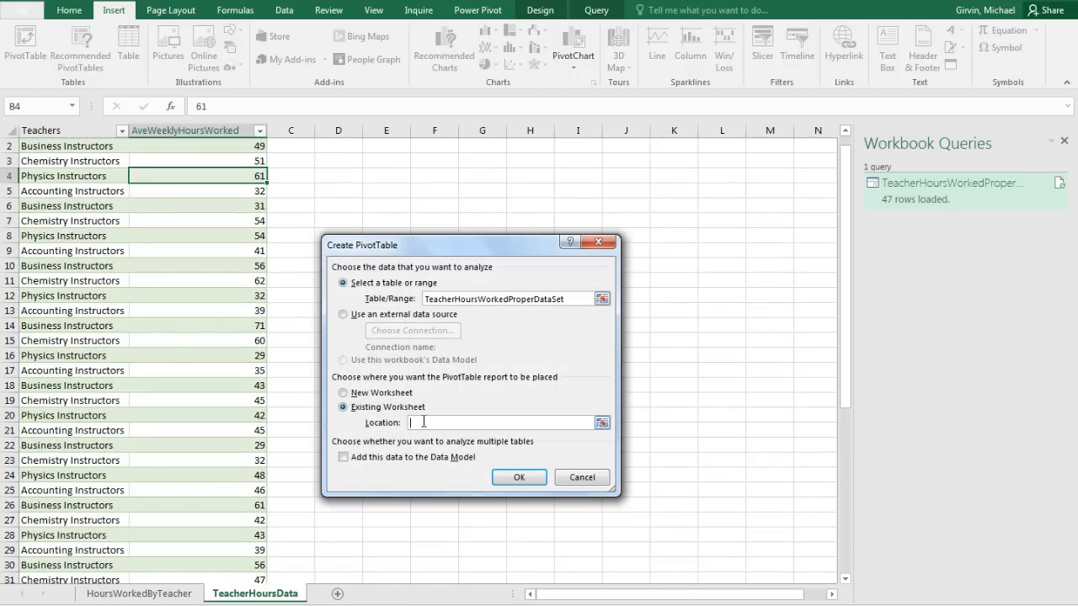
scroll(374, 175, "up", 1)
left_click(385, 146)
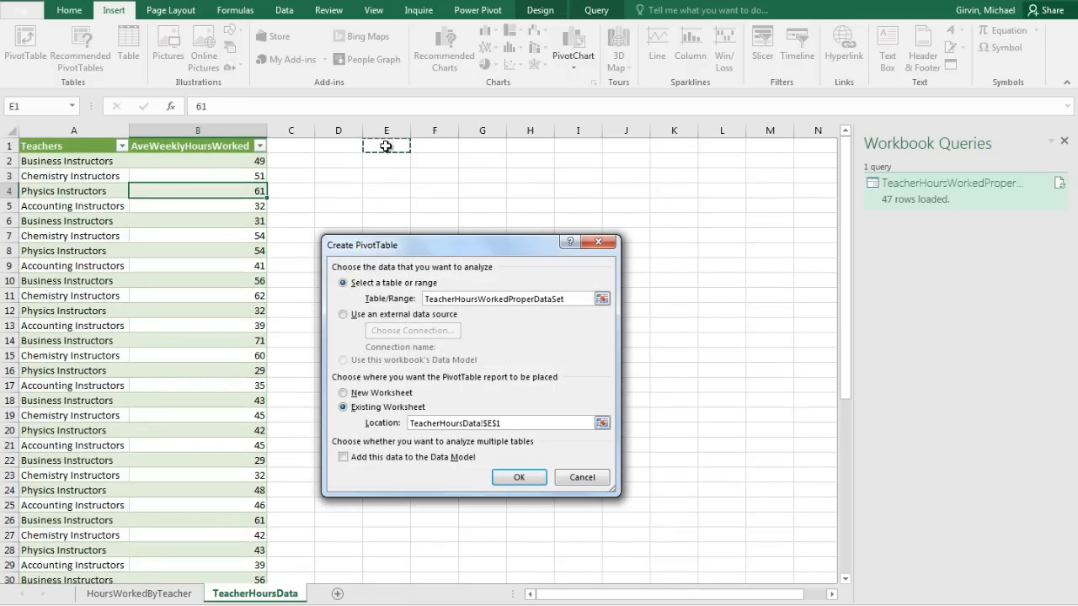
left_click(522, 477)
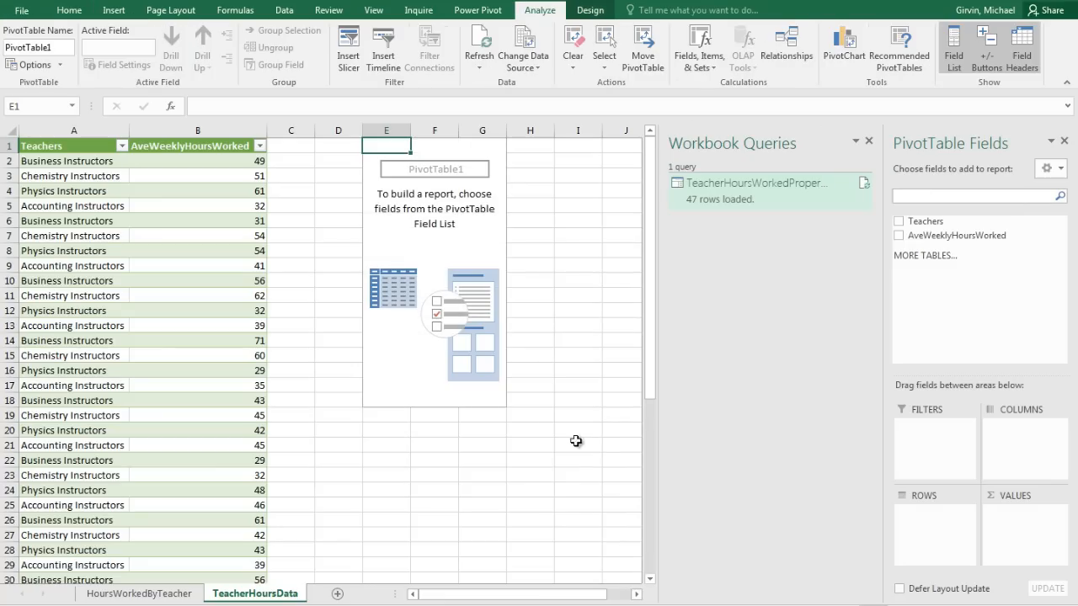
Float and enlarge the PivotTable field list, then put Teachers in ROWS.
left_click(868, 141)
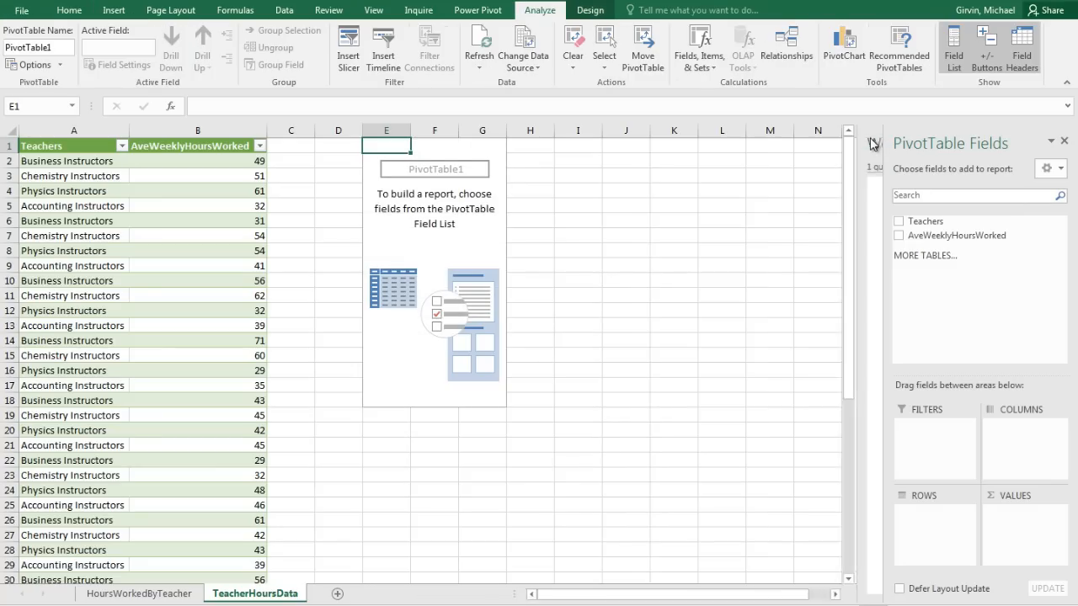
left_click_drag(903, 144, 664, 166)
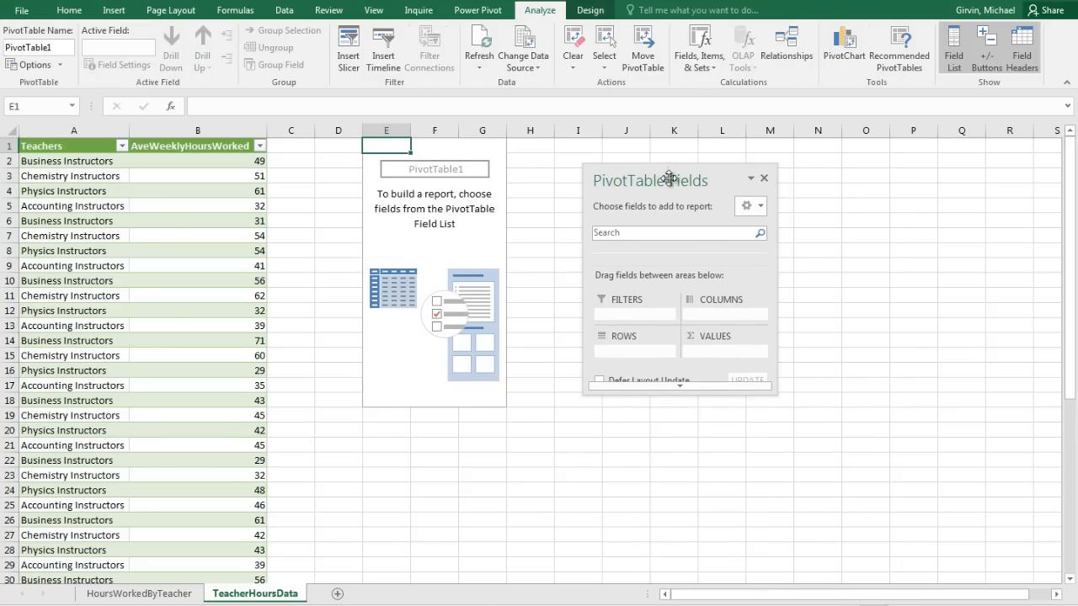
left_click_drag(772, 392, 833, 508)
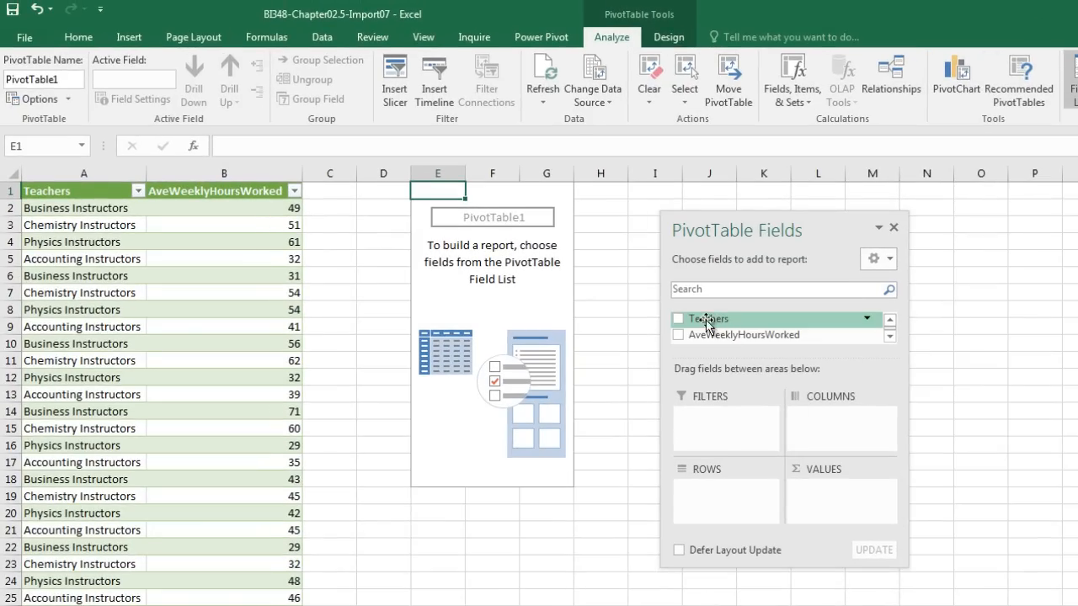
left_click_drag(706, 322, 726, 504)
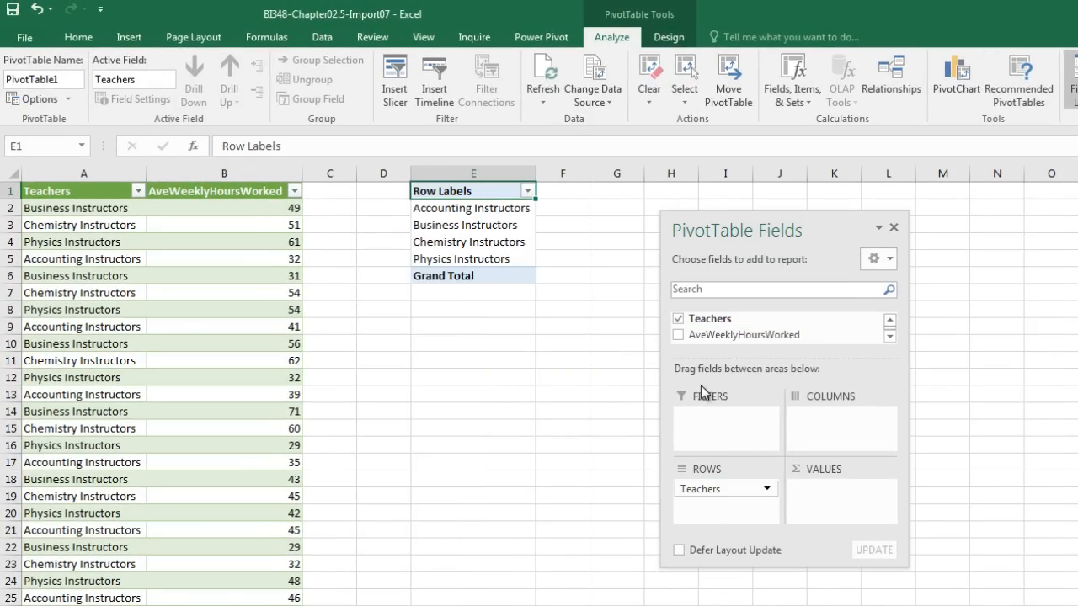
Add AveWeeklyHoursWorked to VALUES twice and close the field list.
left_click_drag(733, 337, 841, 493)
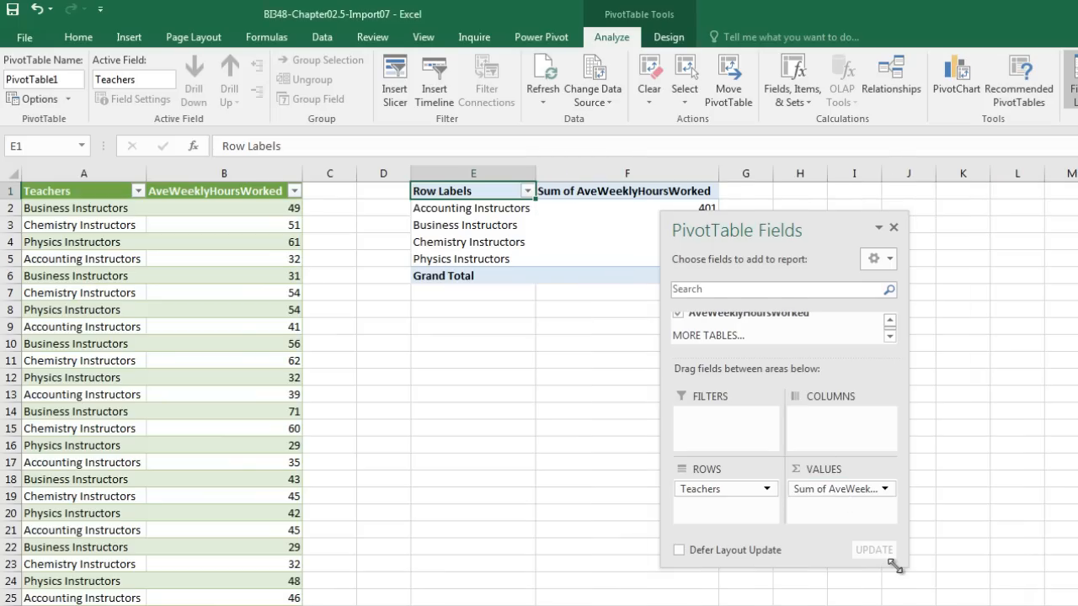
left_click_drag(897, 569, 927, 601)
left_click_drag(758, 329, 859, 556)
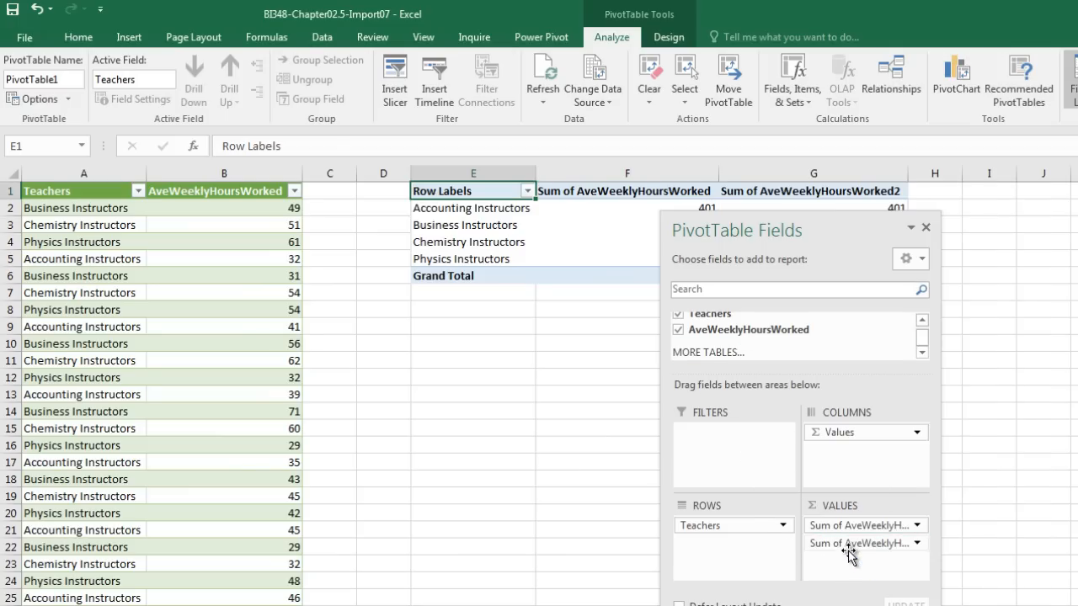
left_click(927, 229)
left_click(934, 224)
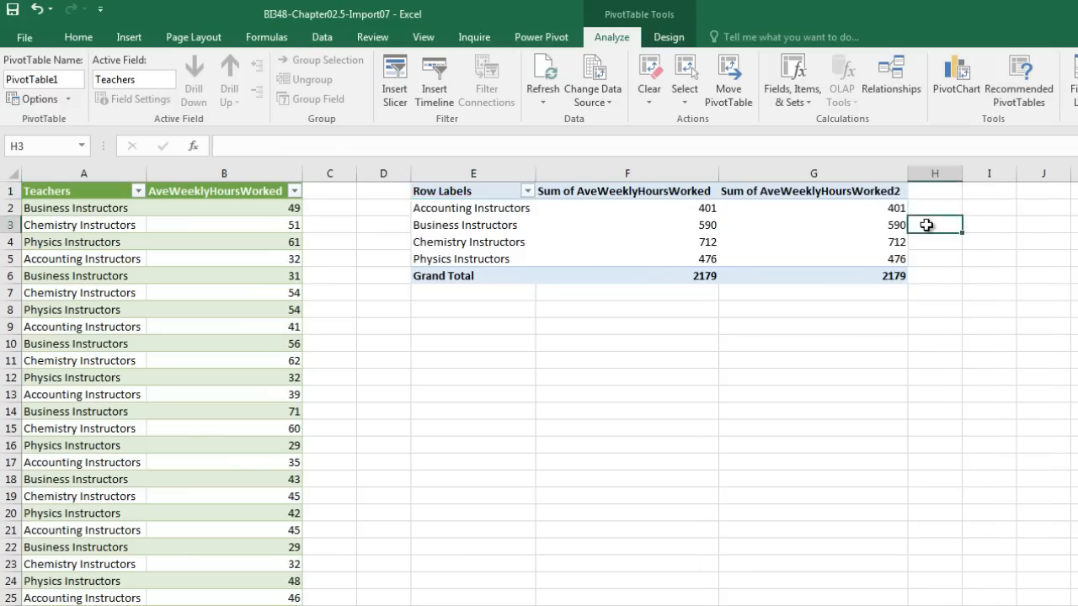
Switch the PivotTable report layout to Tabular Form.
left_click(758, 242)
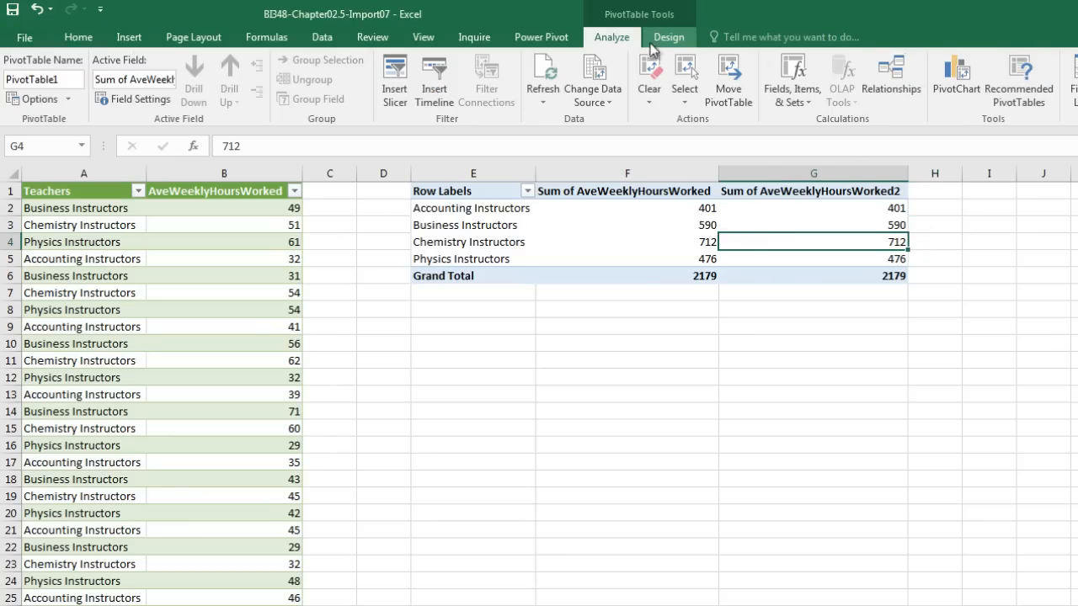
left_click(666, 38)
left_click(133, 99)
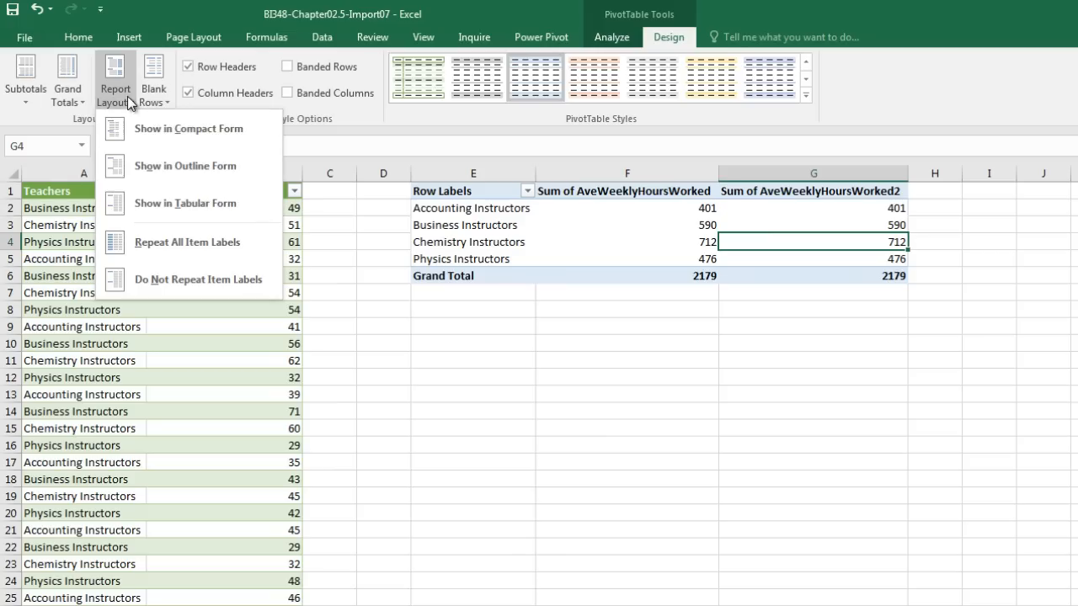
left_click(165, 209)
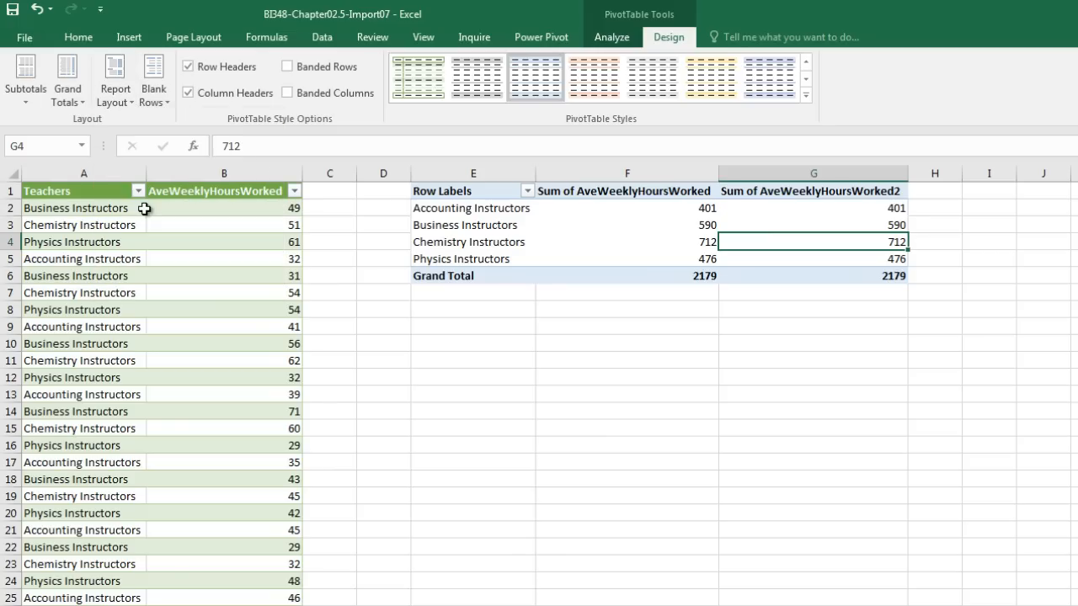
Make column F an Average named Mean, formatted as Number with 2 decimals.
right_click(593, 211)
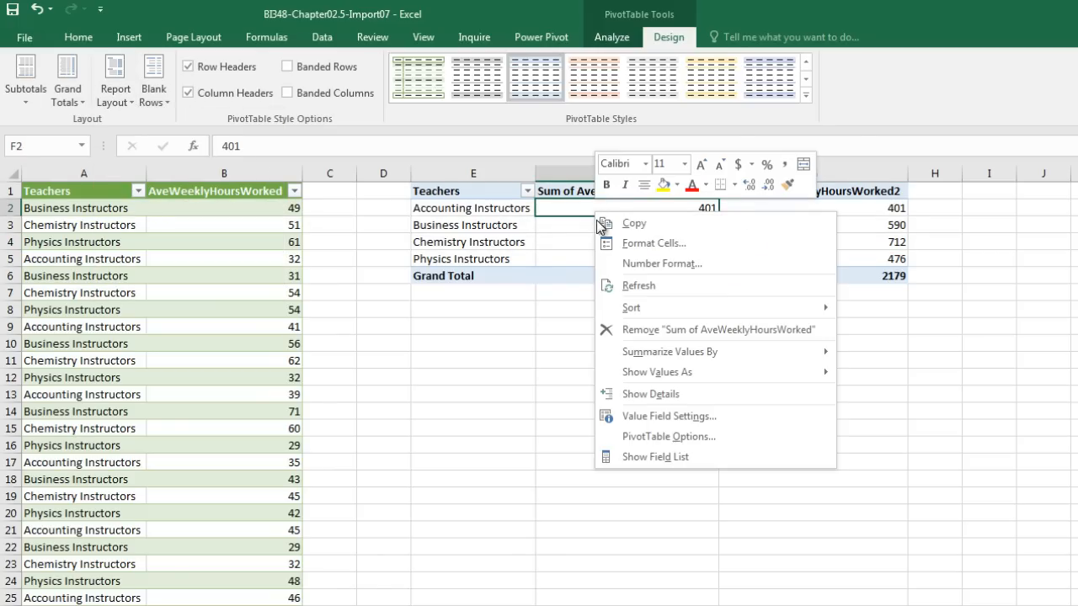
right_click(640, 205)
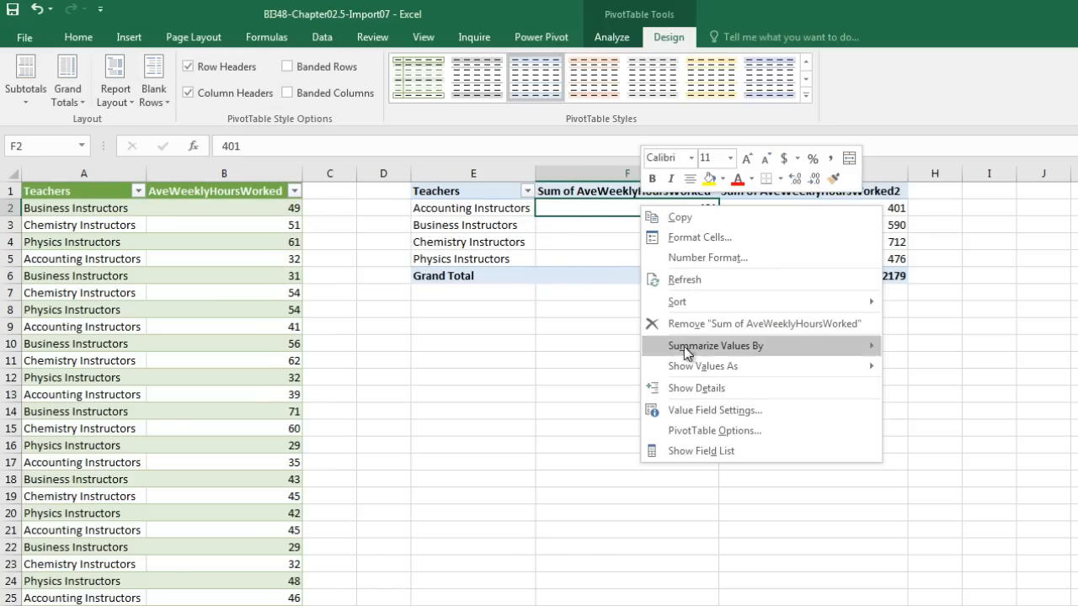
left_click(694, 410)
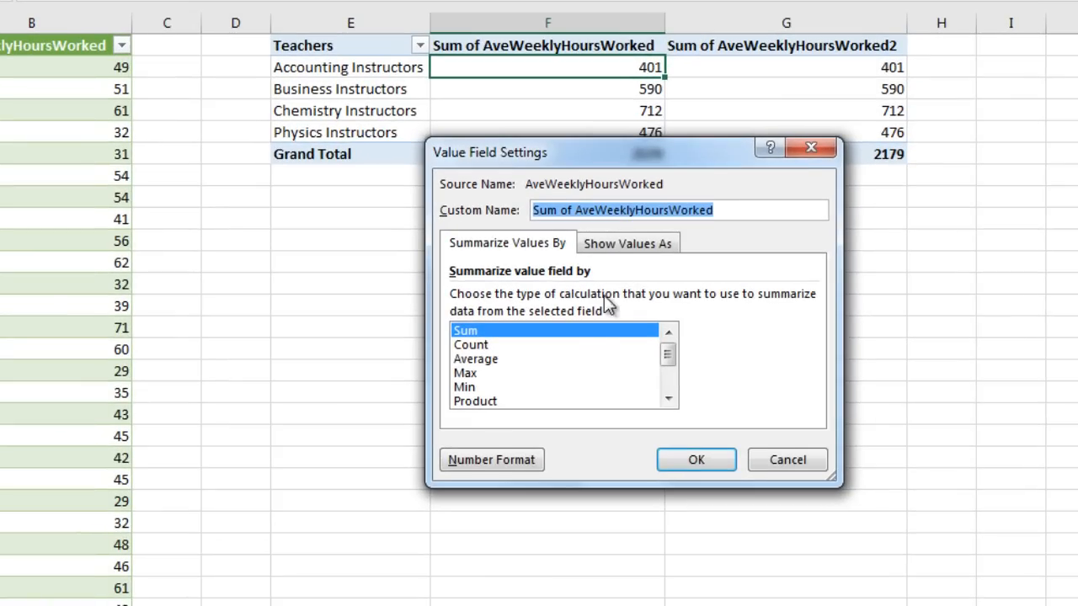
left_click(485, 361)
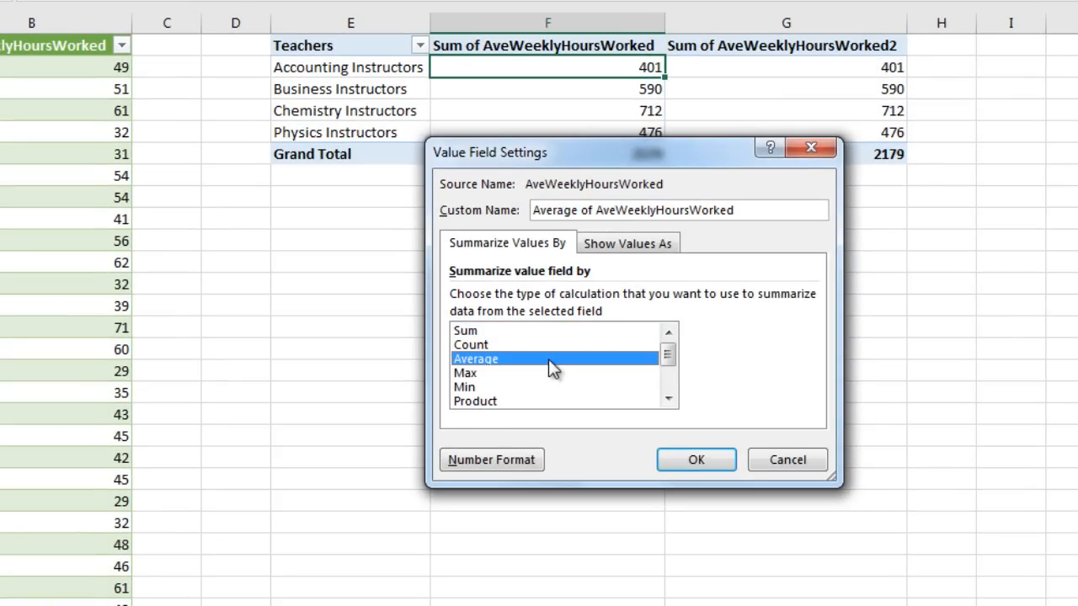
left_click(495, 461)
left_click(400, 171)
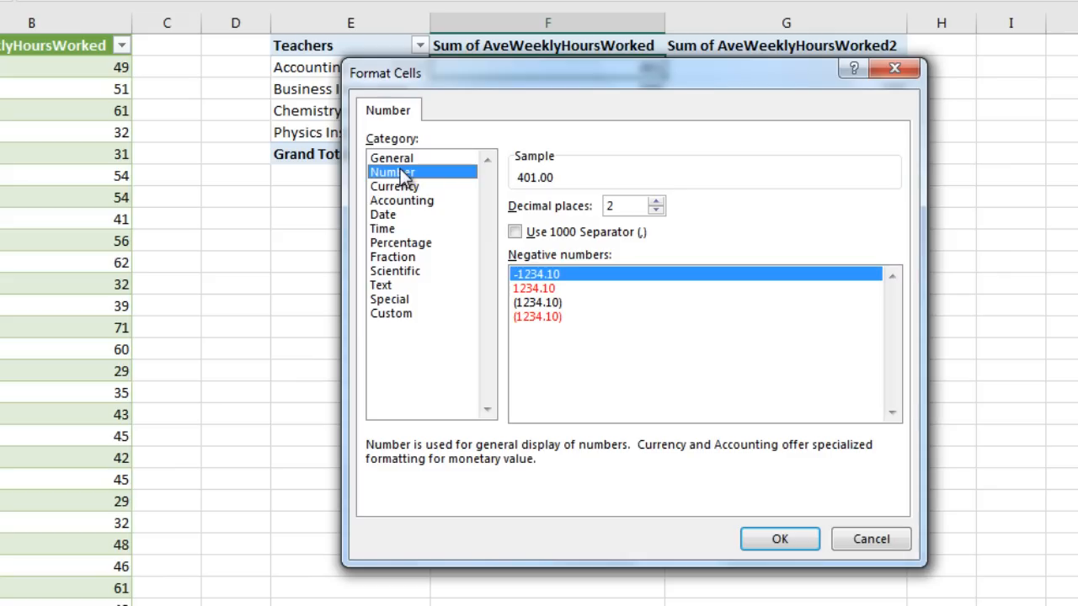
left_click(746, 537)
left_click(580, 207)
left_click_drag(751, 214, 408, 187)
type("Mean")
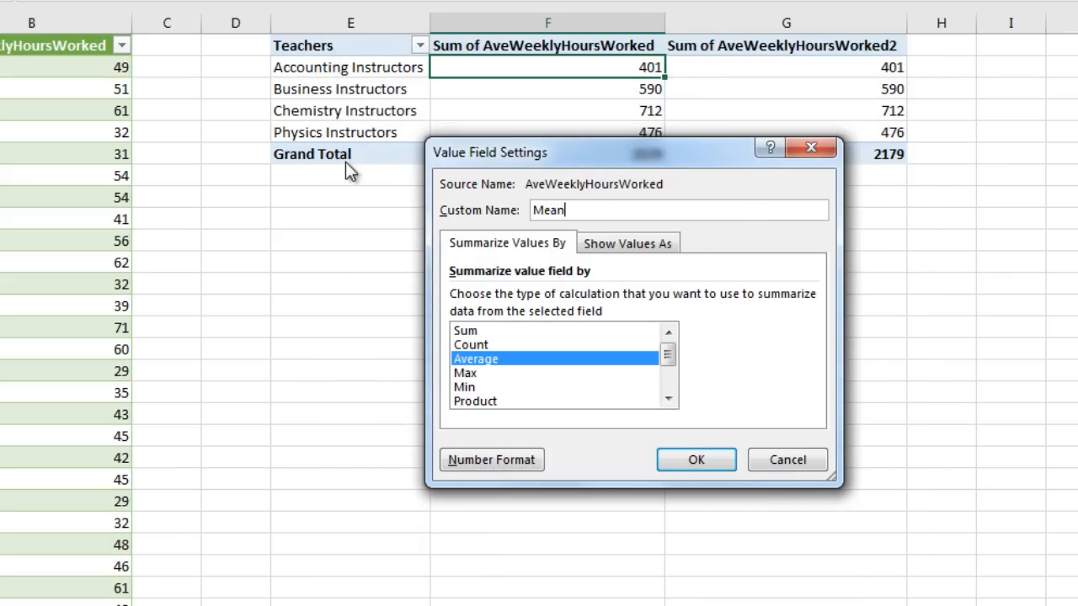
key("Return")
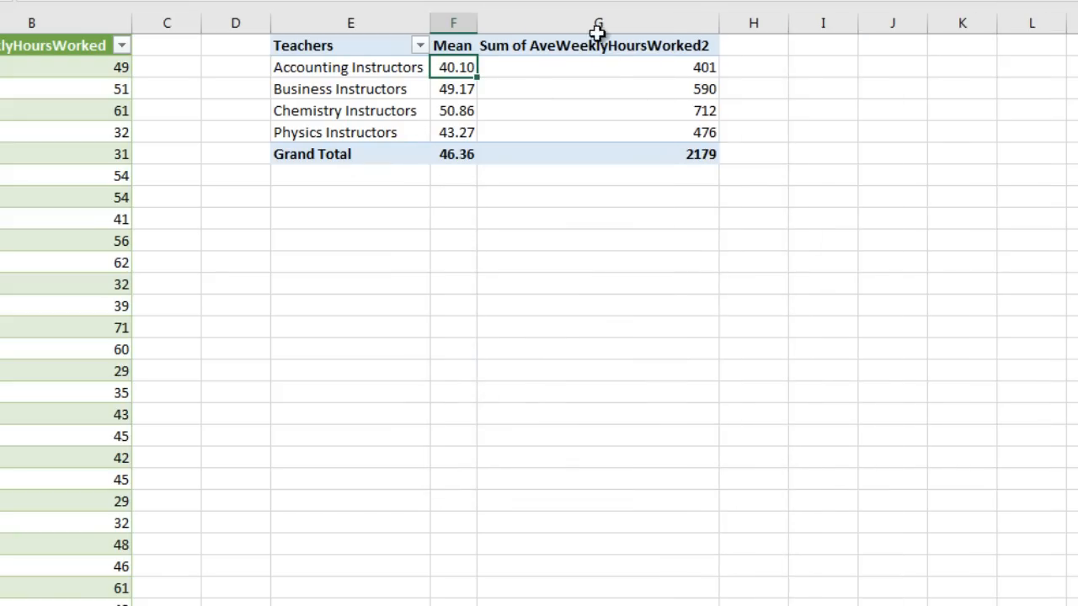
Make column G a StdDev field named StdDev, formatted as Number with 2 decimals.
right_click(605, 63)
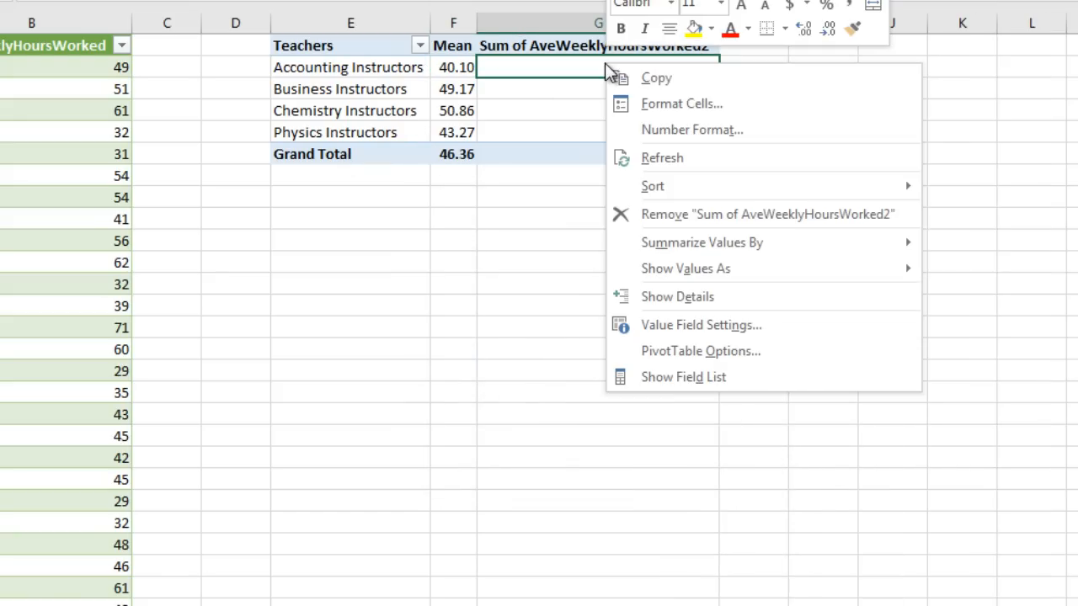
left_click(684, 325)
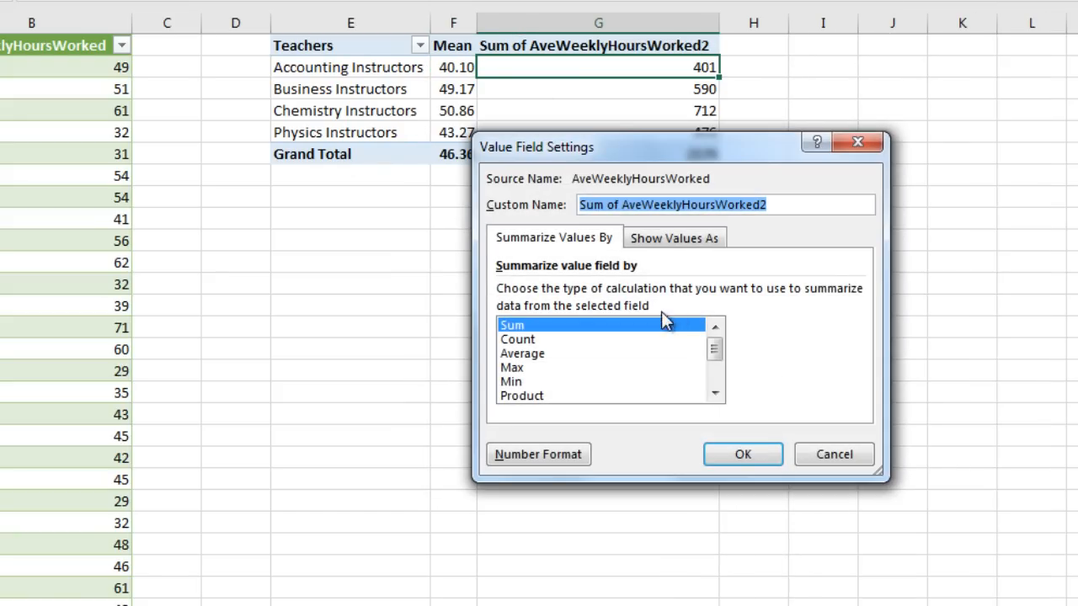
scroll(720, 358, "down", 2)
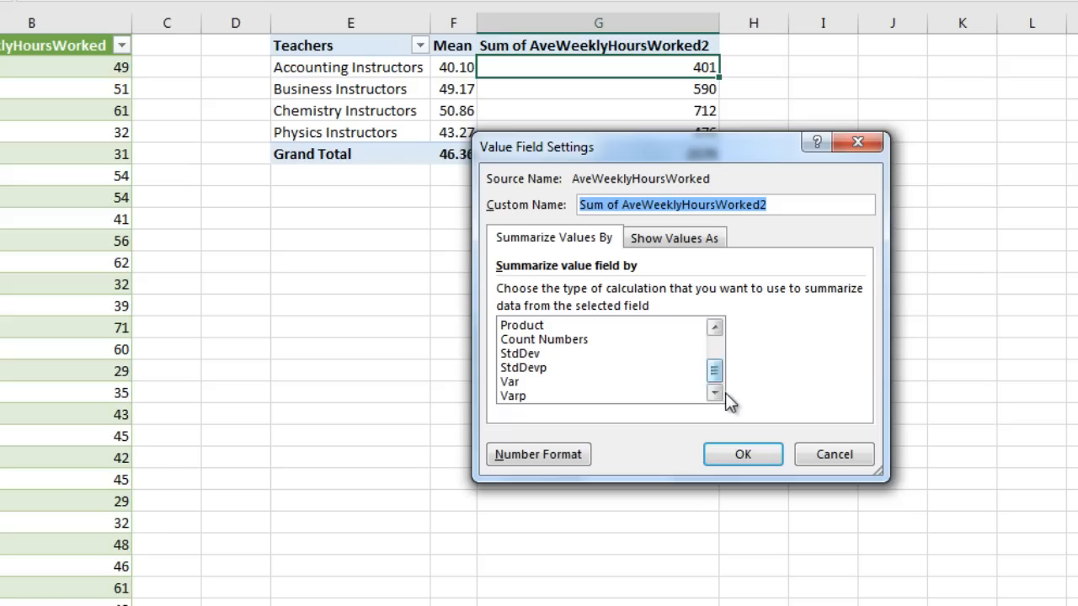
left_click(530, 354)
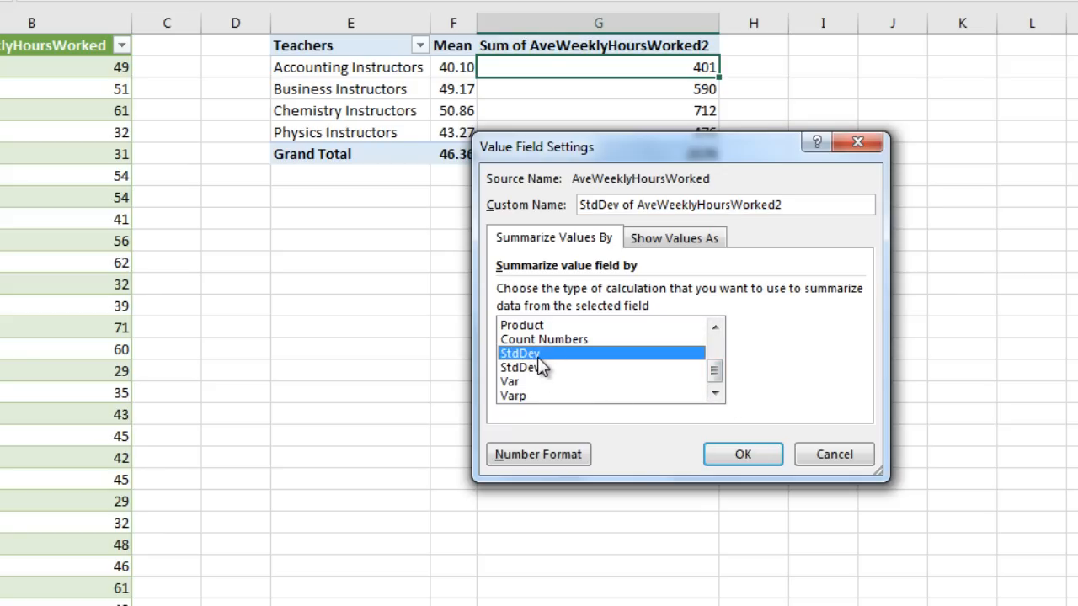
left_click(528, 457)
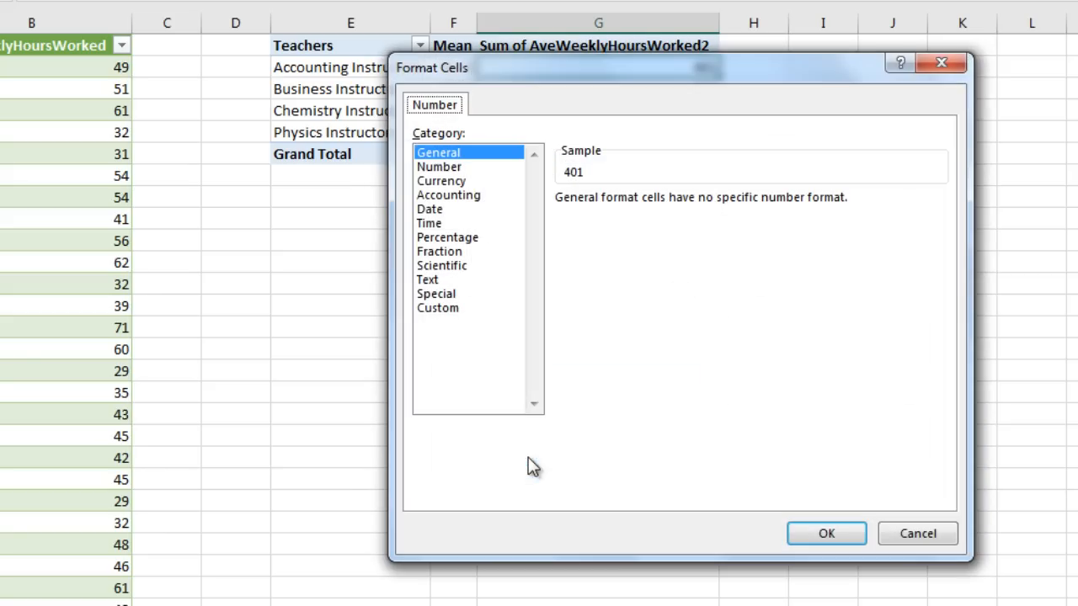
left_click(450, 168)
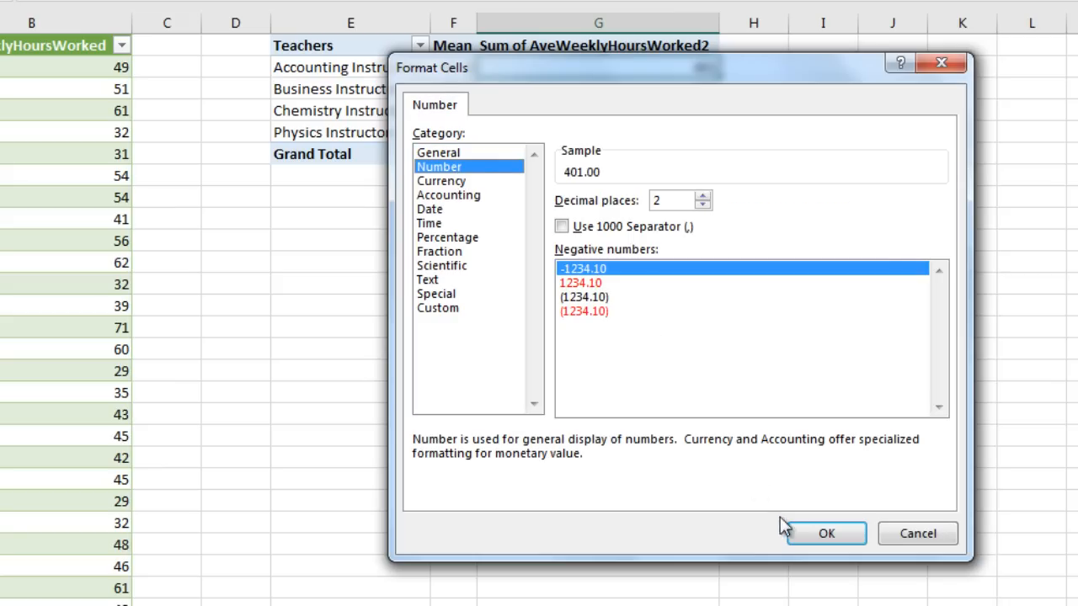
left_click(825, 535)
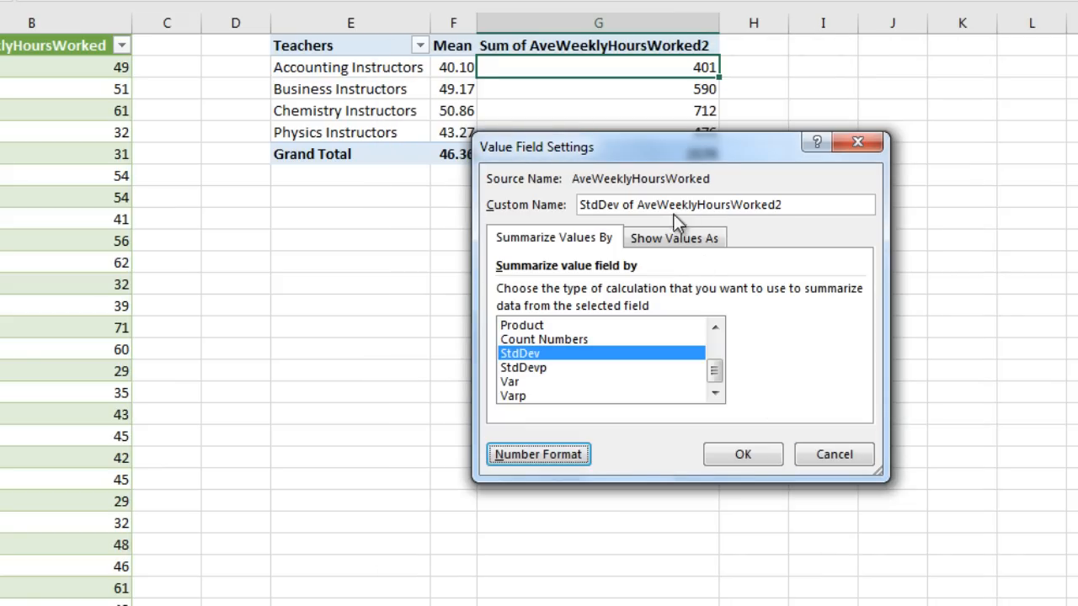
left_click_drag(638, 206, 786, 209)
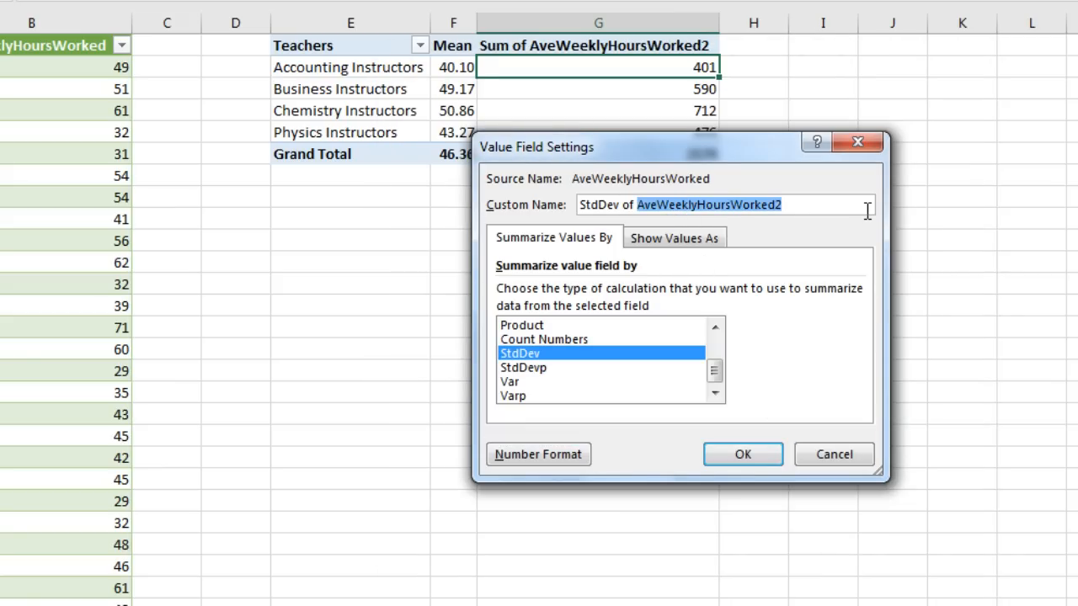
key("BackSpace")
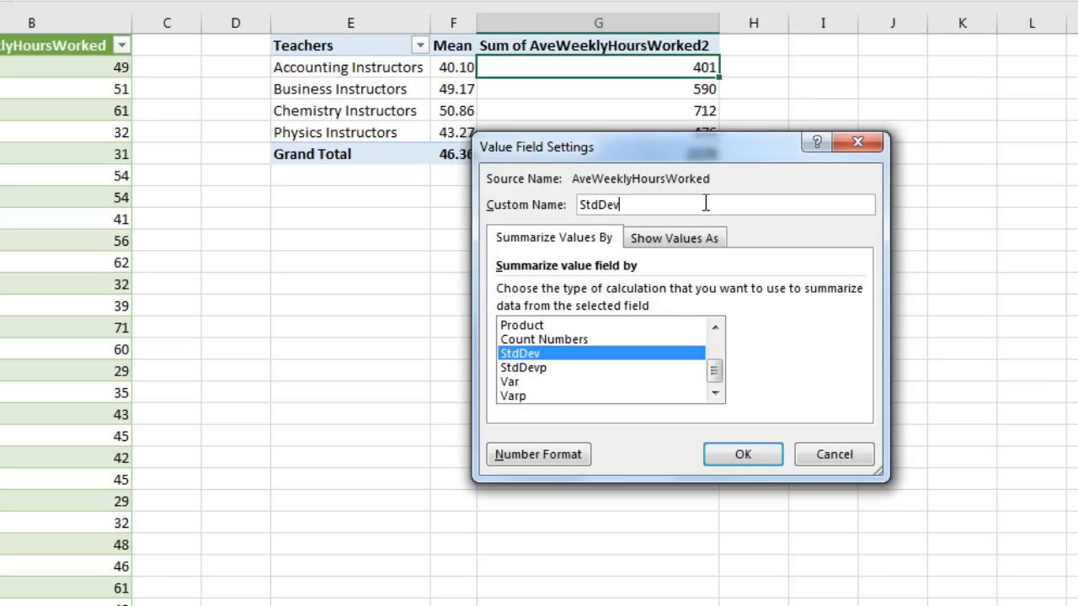
key("Return")
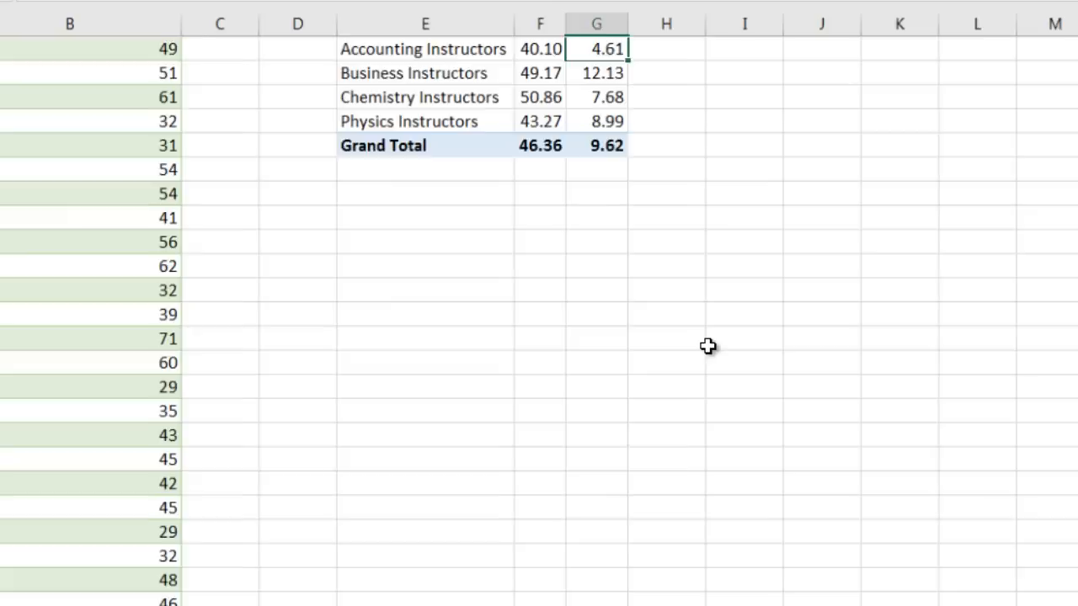
Select the 12.13 standard deviation cell, then go to the HoursWorkedByTeacher sheet.
scroll(690, 364, "up", 1)
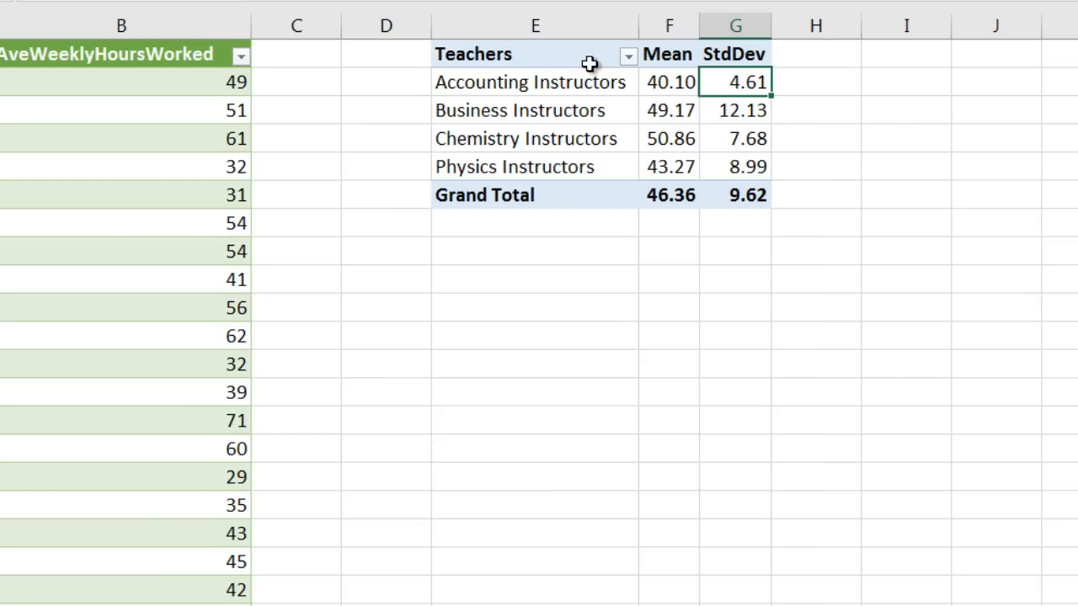
left_click(758, 110)
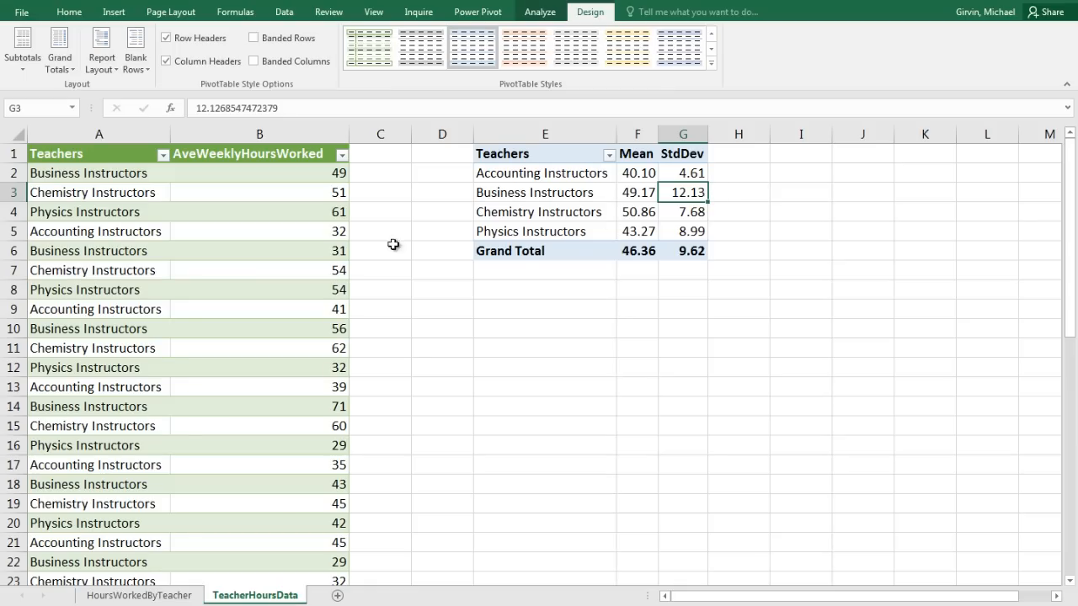
left_click(171, 598)
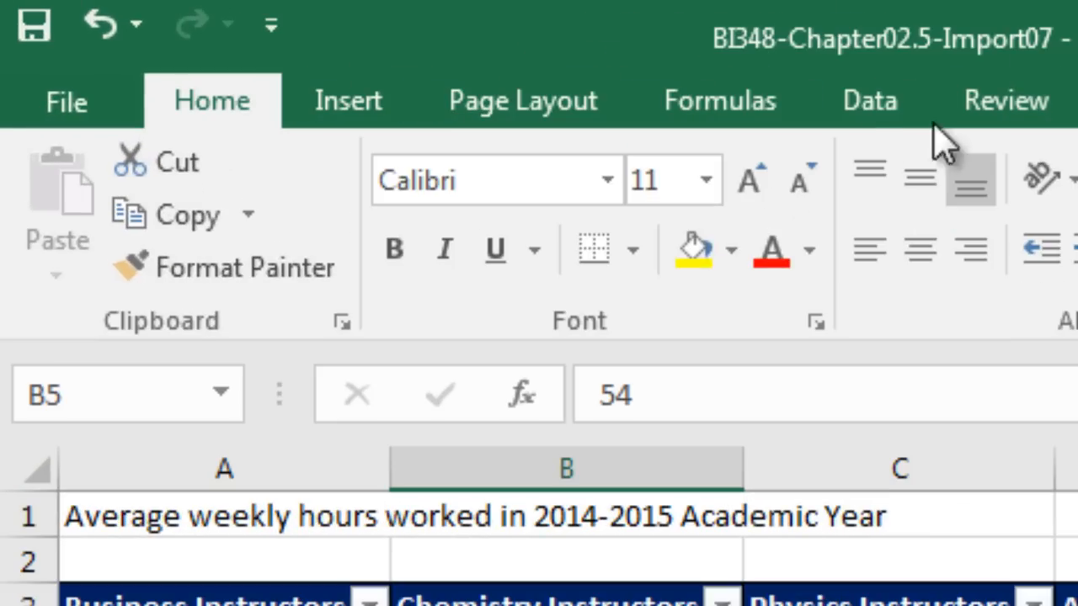
Switch to the Data ribbon to bring up the query and connection tools over the HoursWorkedByTeacher table.
left_click(634, 73)
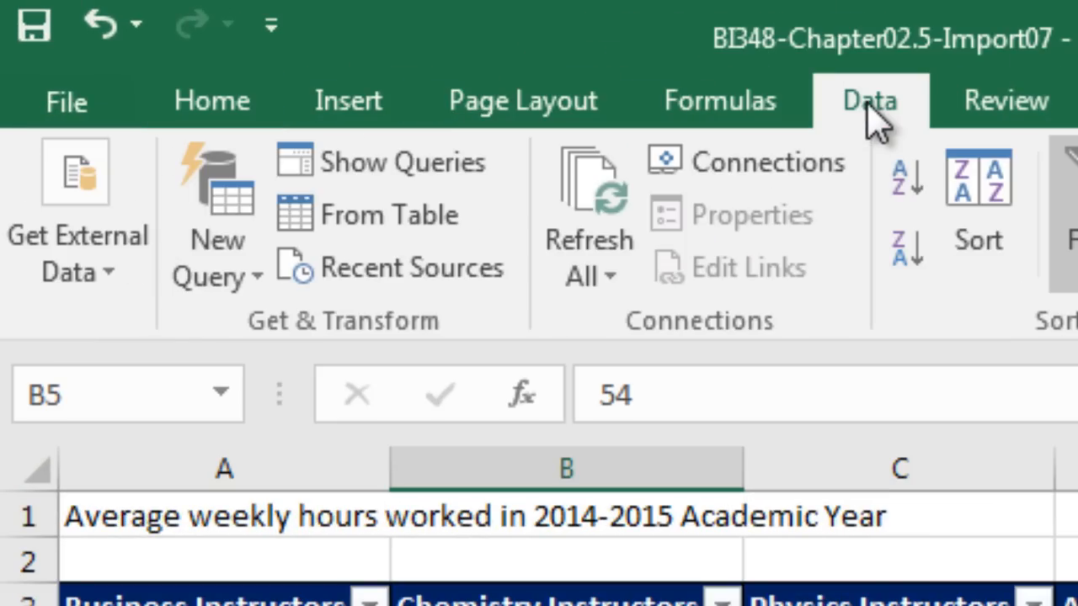